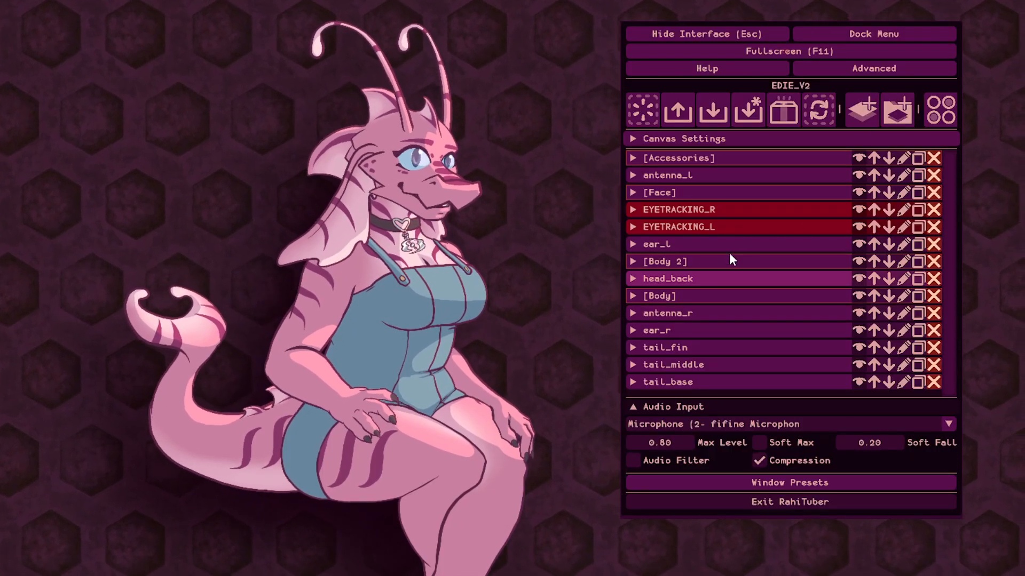
# Expand the Accessories layer group and open the arm gesture state in the states setup
pyautogui.click(632, 160)
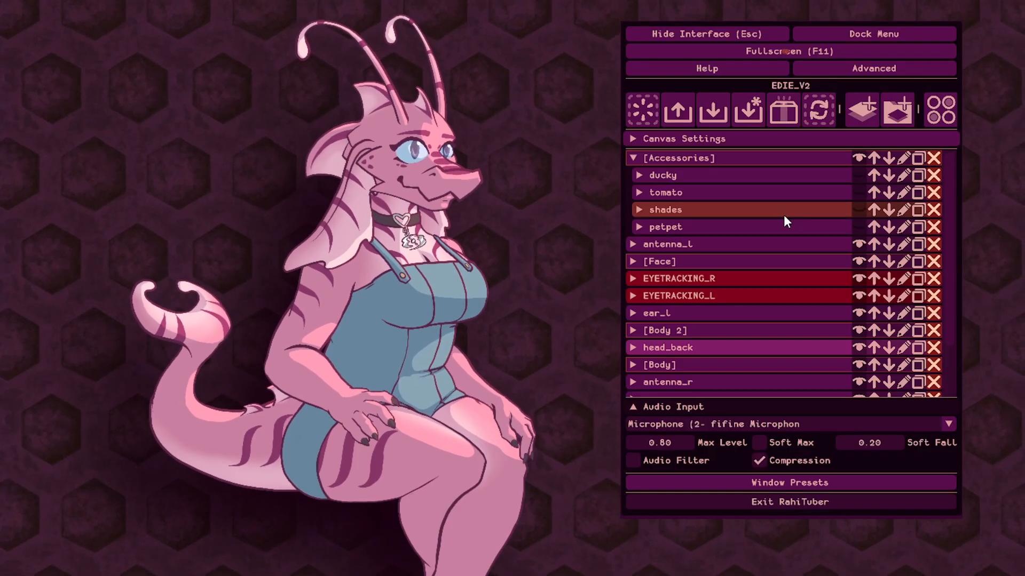
pyautogui.click(931, 106)
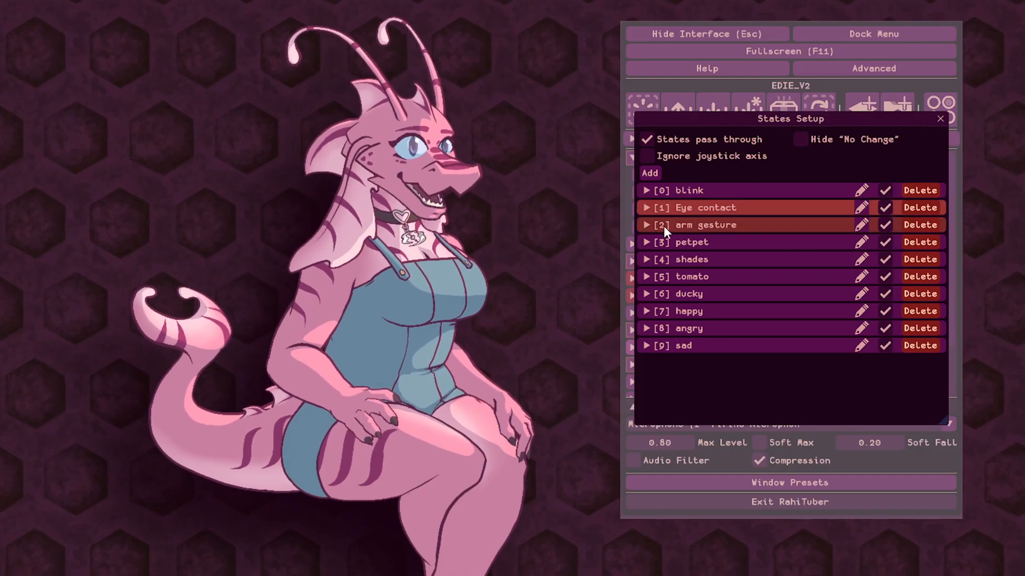
pyautogui.click(647, 225)
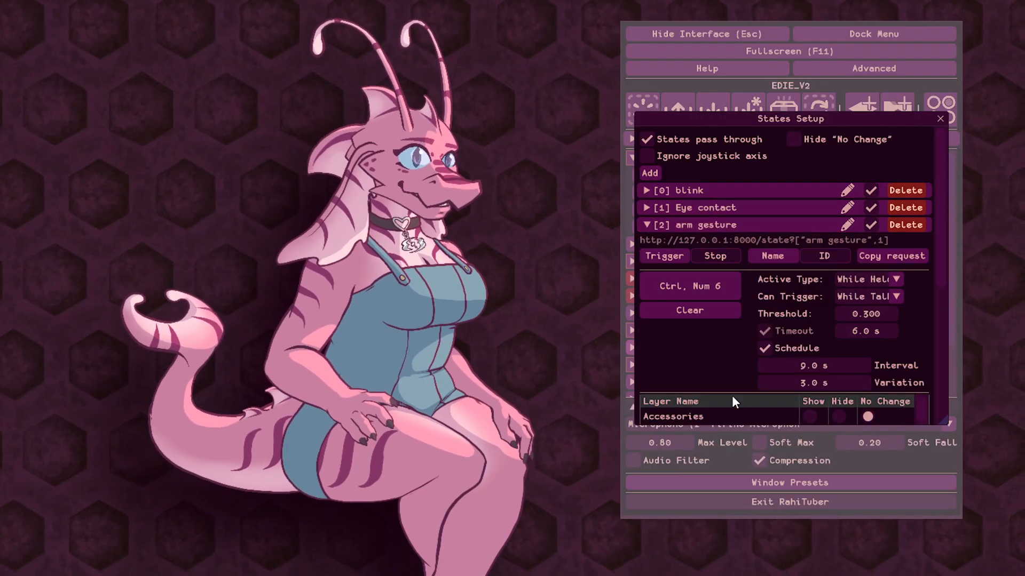
# Examine which arm and hand layers the arm gesture state shows and hides
pyautogui.scroll(-6, 720, 320)
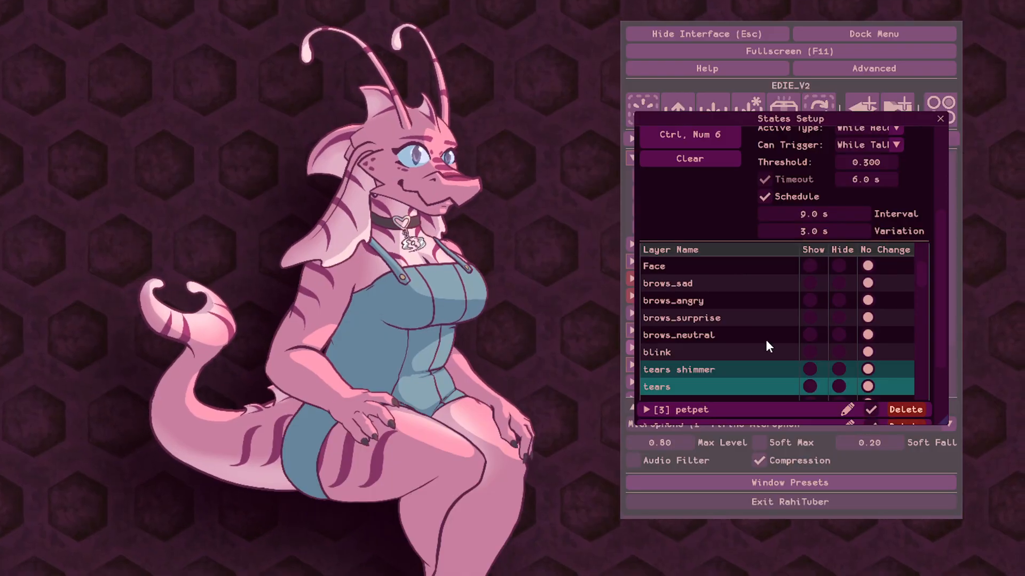
pyautogui.scroll(-3, 765, 340)
pyautogui.scroll(-7, 766, 335)
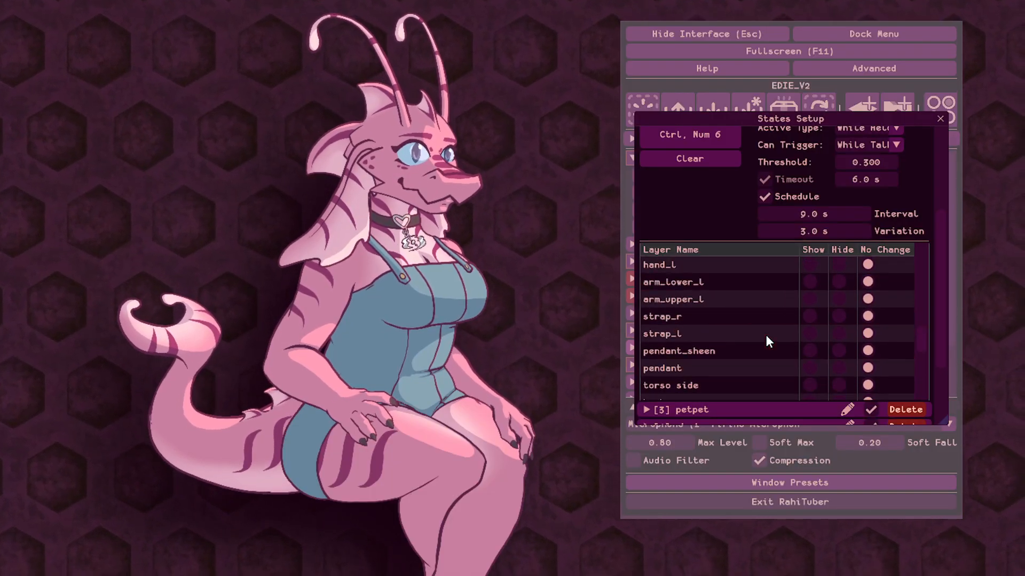
pyautogui.scroll(-4, 767, 336)
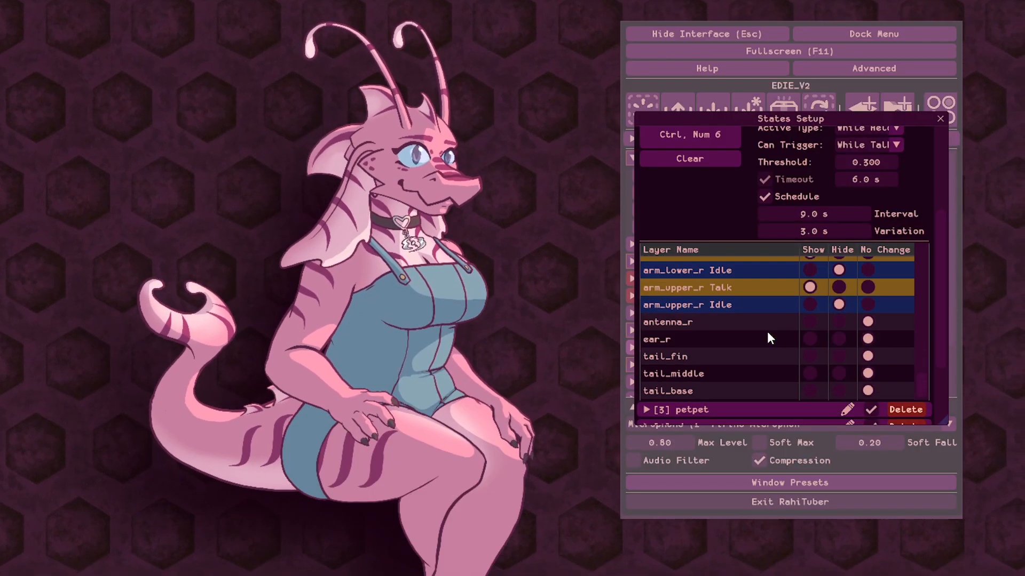
pyautogui.scroll(2, 767, 336)
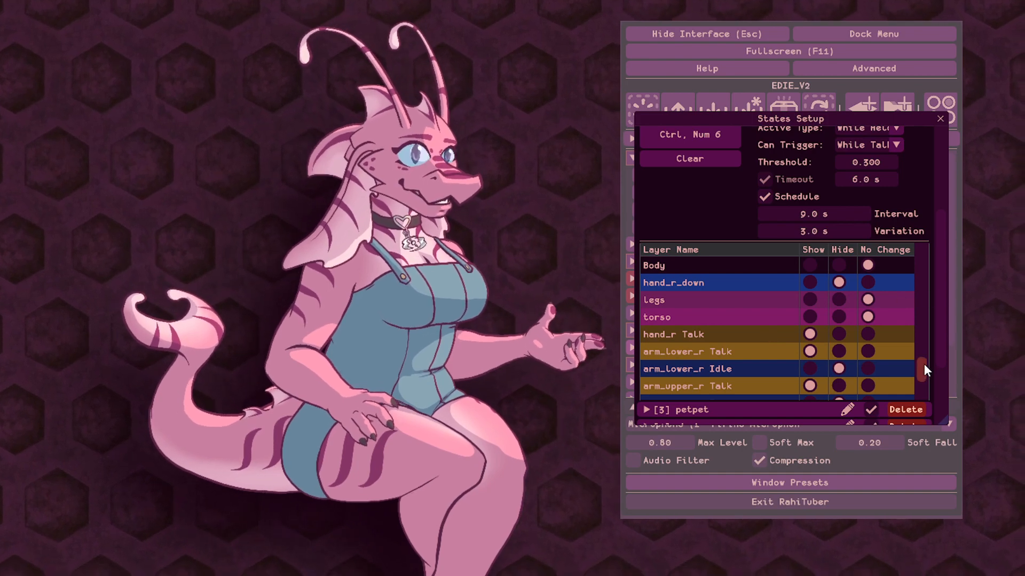
pyautogui.moveTo(924, 364); pyautogui.dragTo(930, 367)
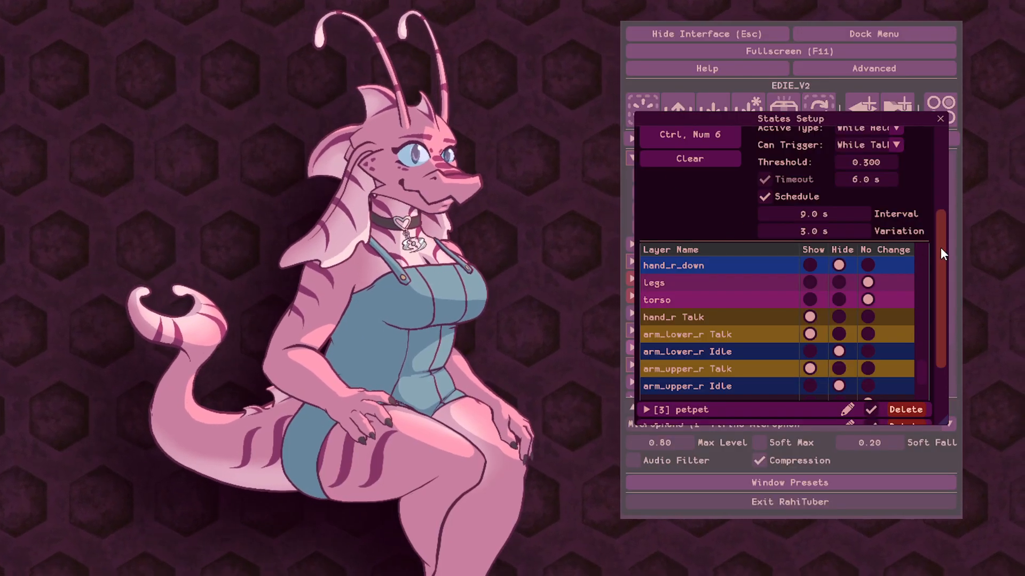
# Review the arm gesture state's trigger and schedule settings, including the Can Trigger options, and collapse the state
pyautogui.scroll(1, 940, 245)
pyautogui.scroll(2, 940, 238)
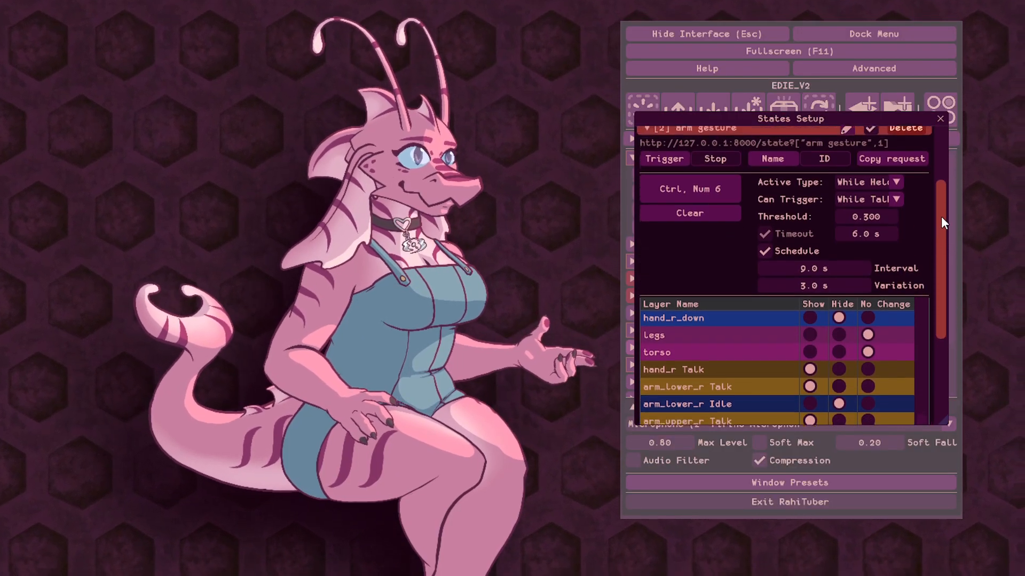
pyautogui.scroll(-1, 945, 233)
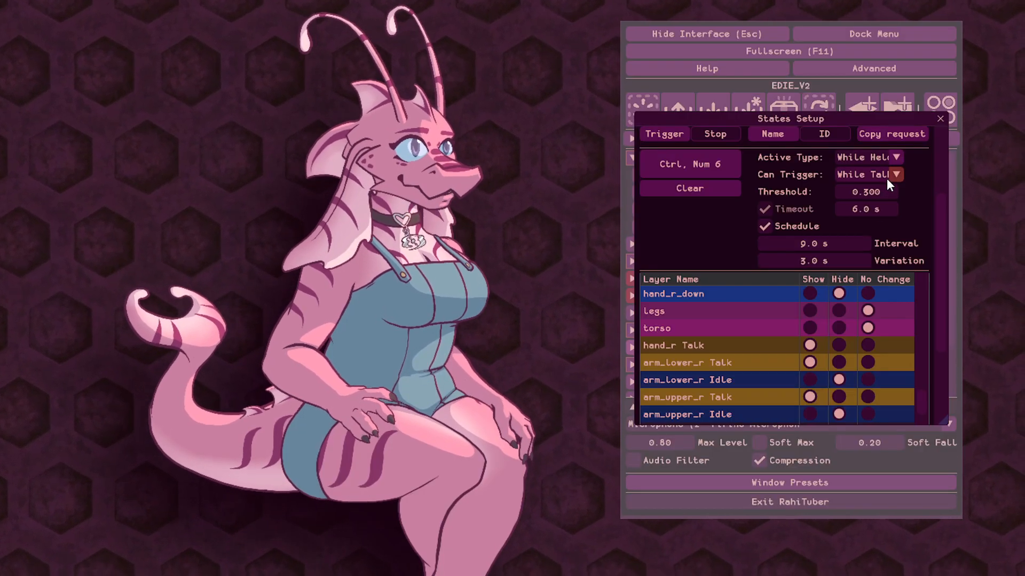
pyautogui.moveTo(887, 176)
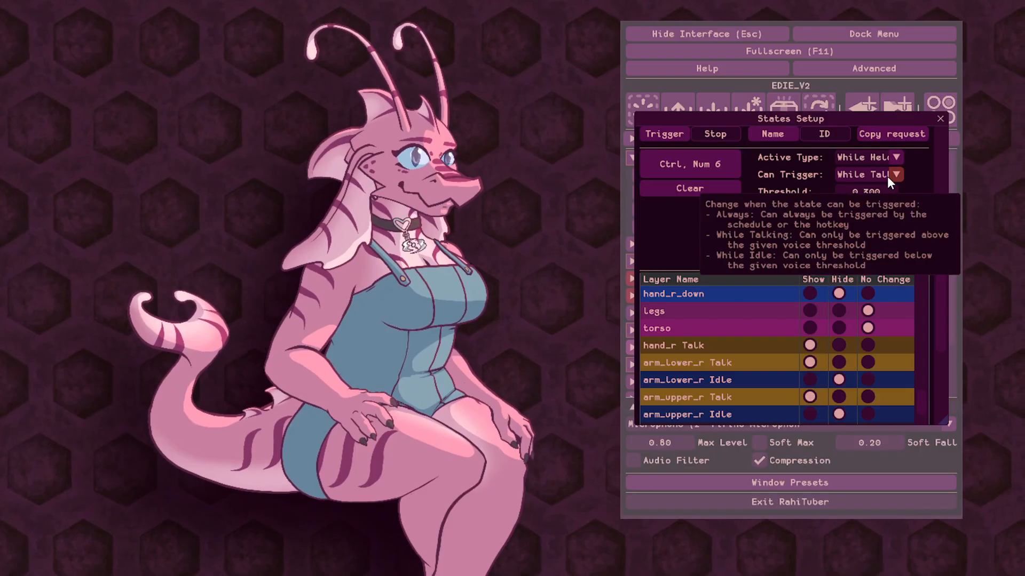
pyautogui.click(887, 176)
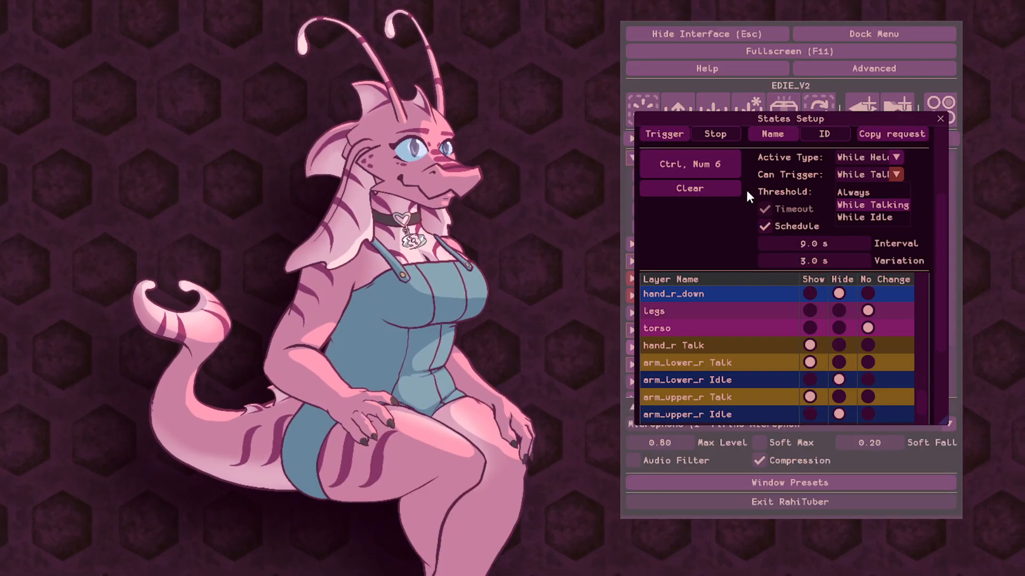
pyautogui.click(679, 230)
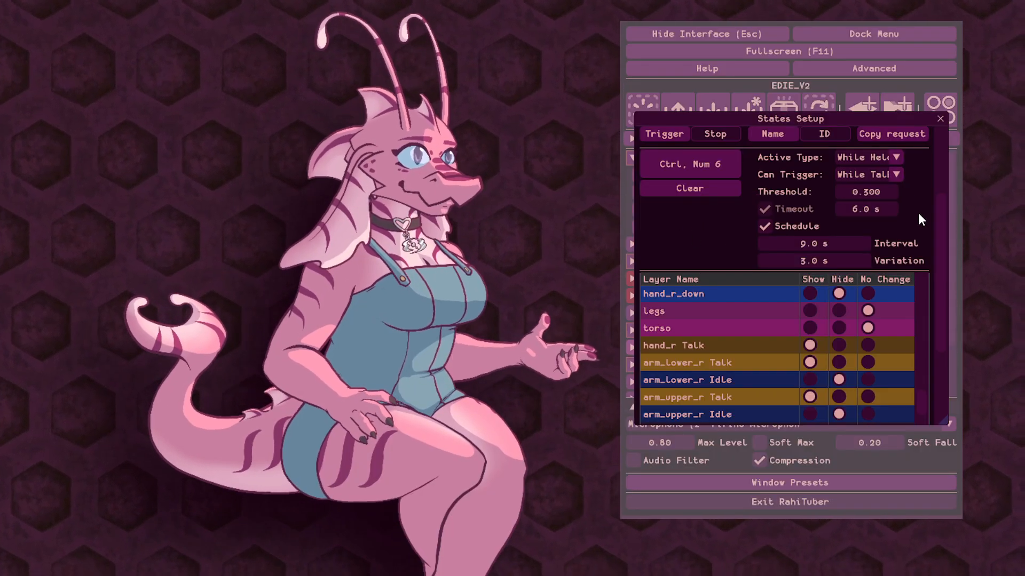
pyautogui.scroll(-2, 918, 216)
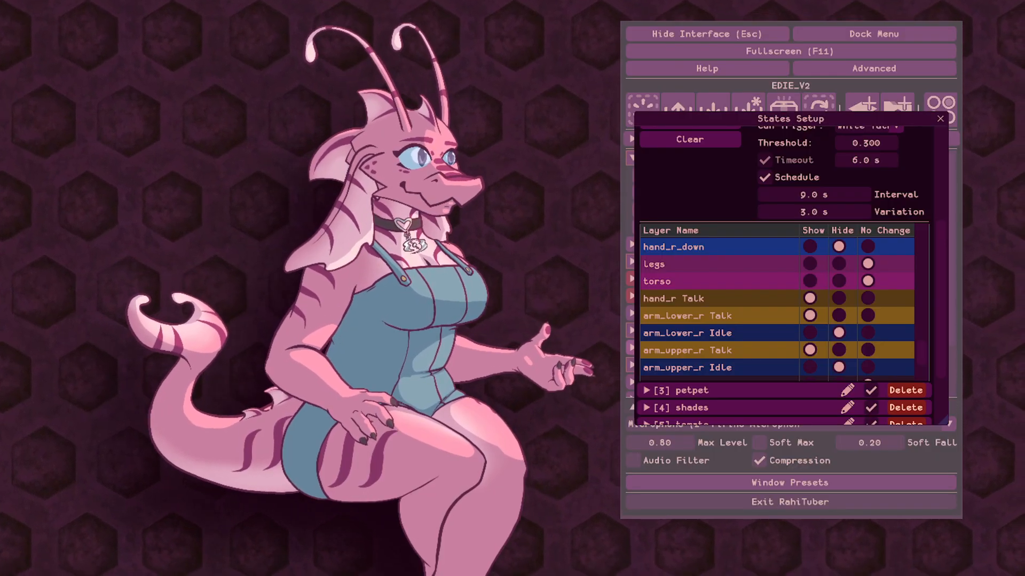
pyautogui.scroll(5, 920, 192)
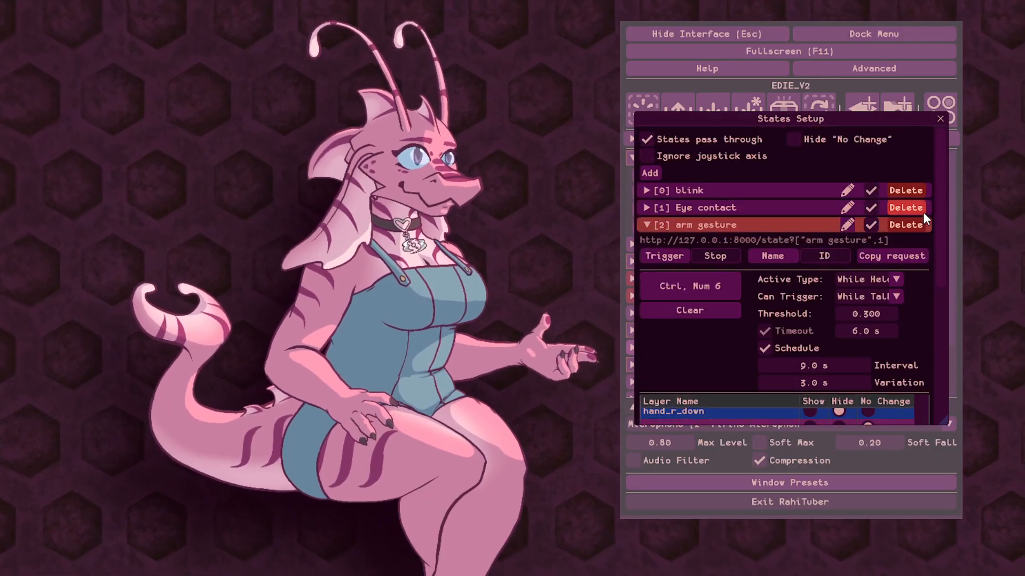
pyautogui.click(678, 227)
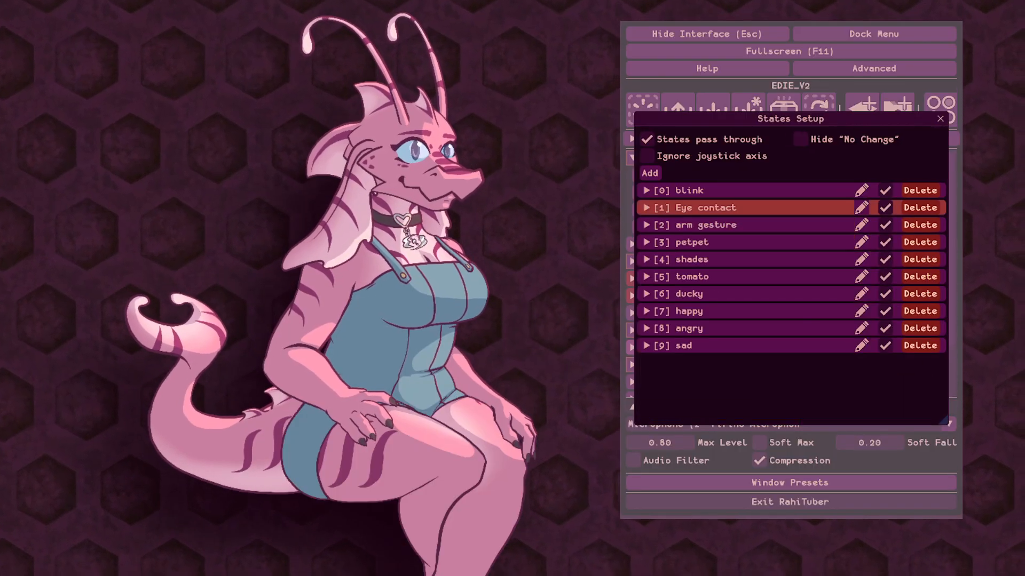
# Open the shades state and record Ctrl, Alt, Num 1 as its hotkey
pyautogui.click(749, 257)
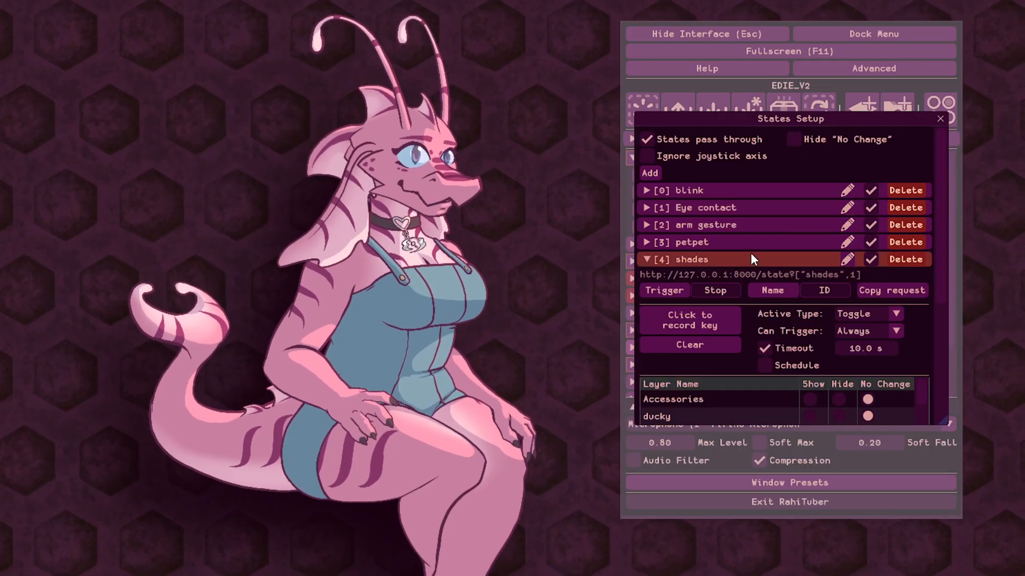
pyautogui.click(759, 260)
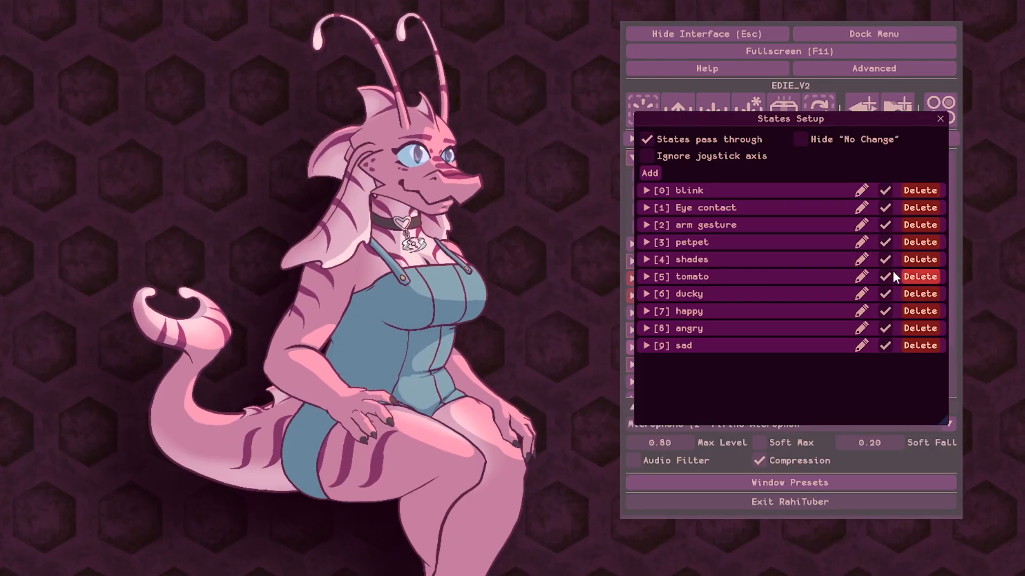
pyautogui.click(757, 261)
pyautogui.click(714, 312)
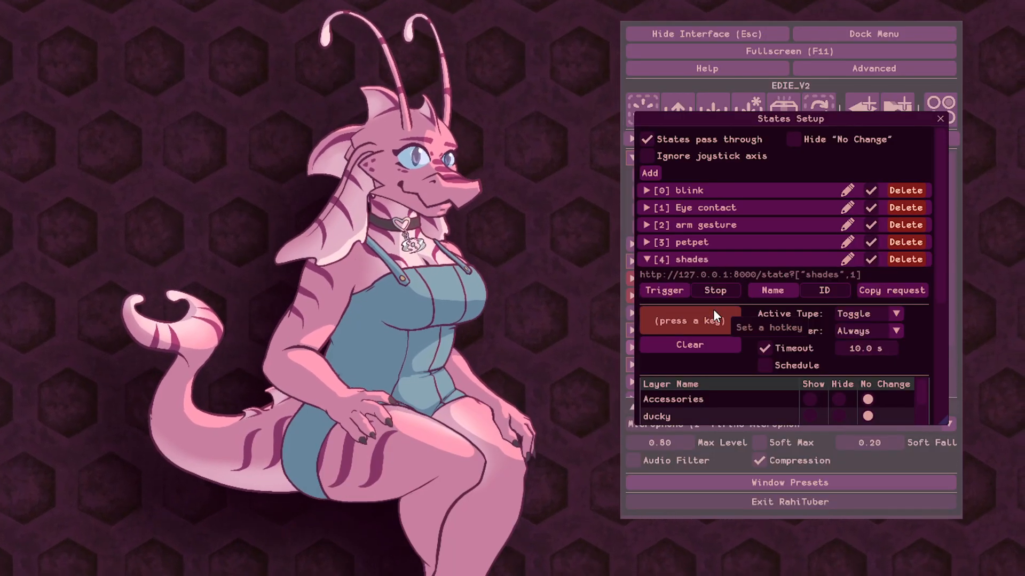
pyautogui.press('ctrl+alt+KP_4')
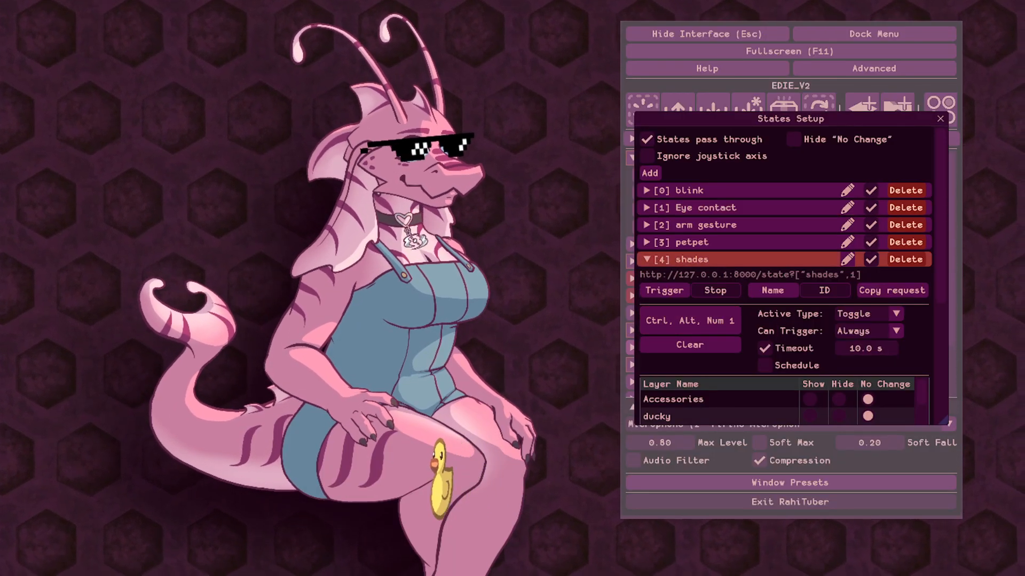
# Re-record the shades state's hotkey, first as Ctrl, Alt, Num 2 and finally as Ctrl, Alt, Num 3
pyautogui.click(667, 322)
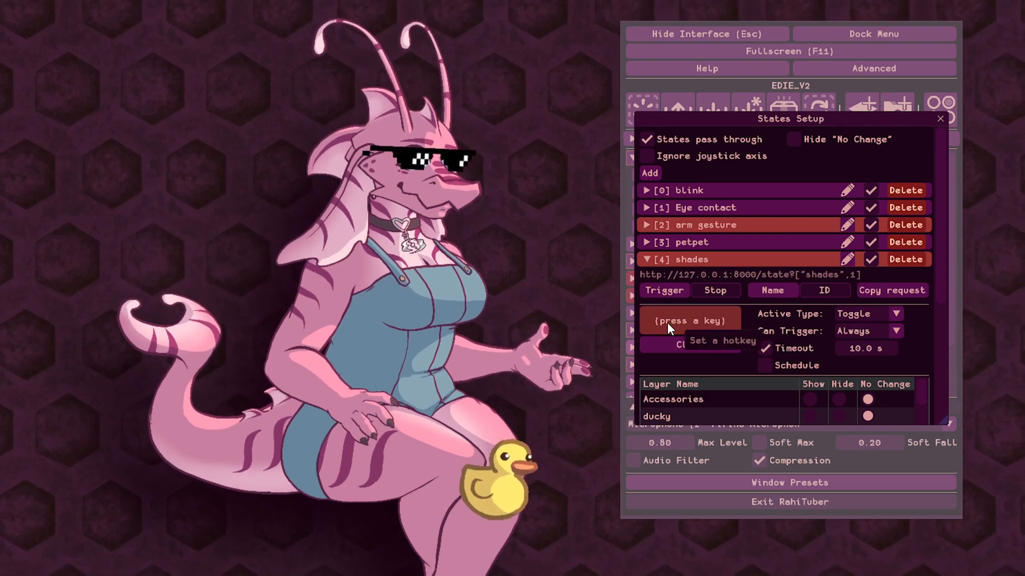
pyautogui.press('ctrl+alt+KP_2')
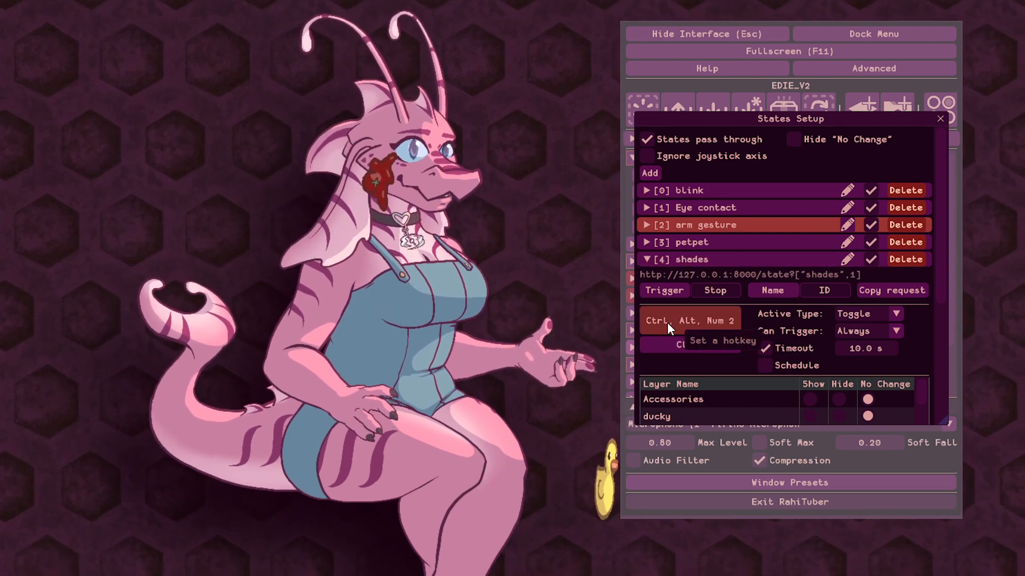
pyautogui.click(667, 323)
pyautogui.press('ctrl+alt+KP_3')
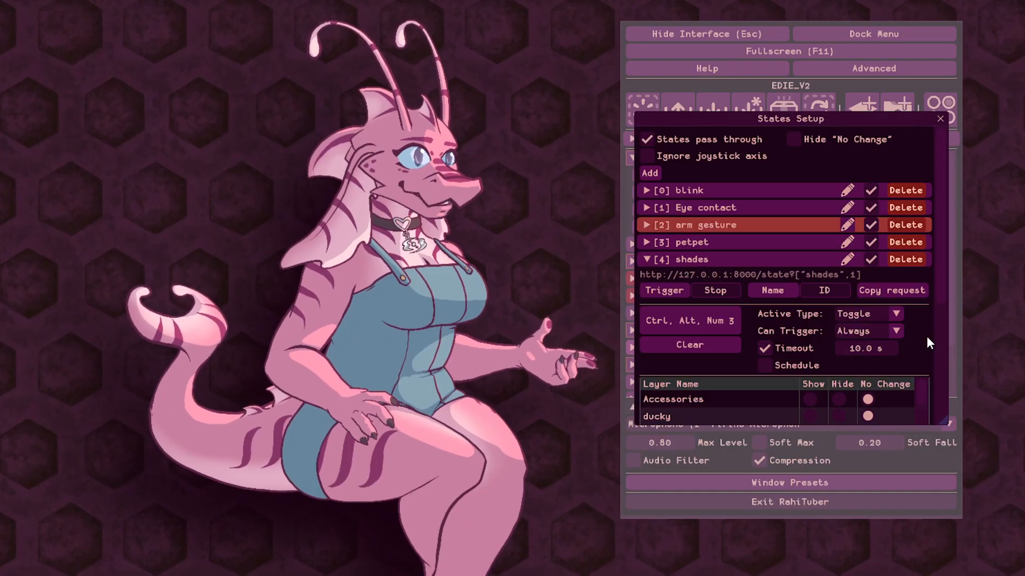
# Turn off the shades state's timeout and review its Active Type options, leaving Toggle selected
pyautogui.click(792, 348)
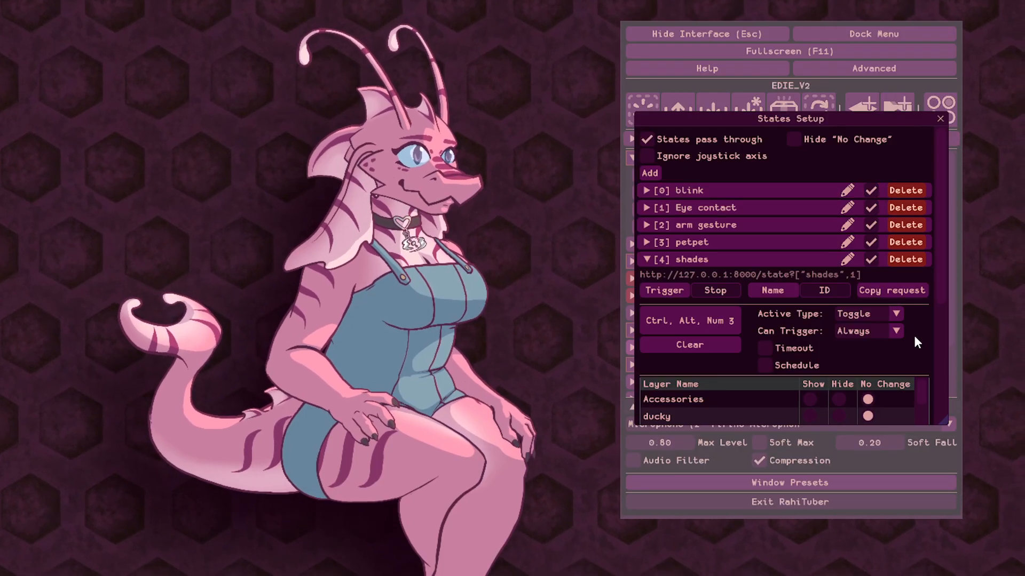
pyautogui.scroll(-2, 914, 335)
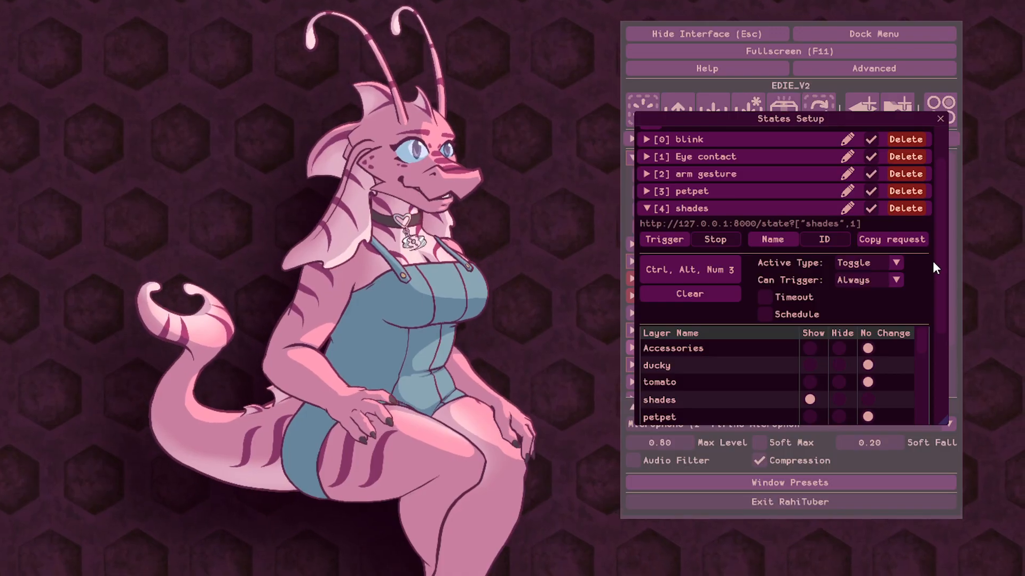
pyautogui.click(872, 264)
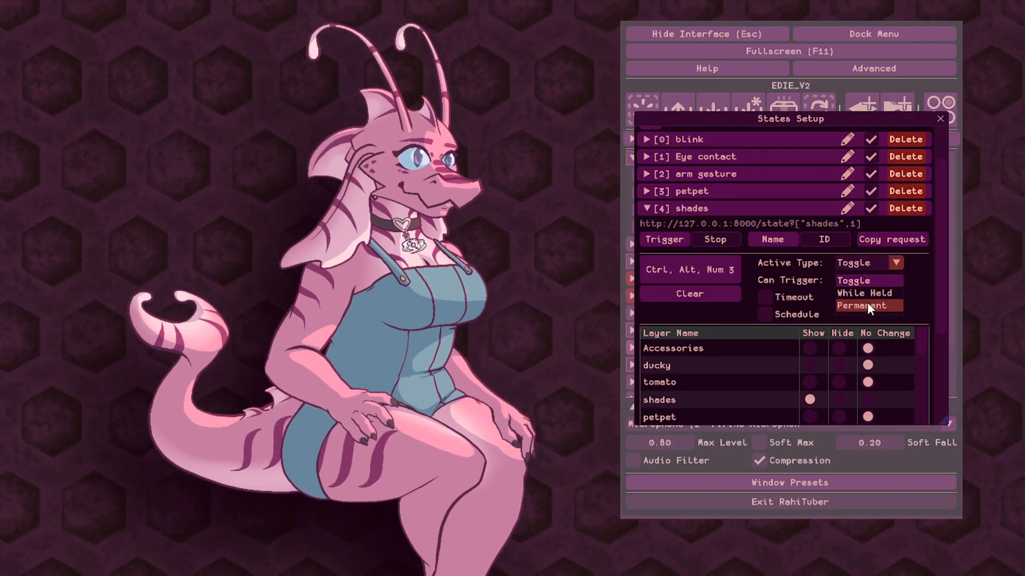
pyautogui.click(931, 310)
pyautogui.click(869, 261)
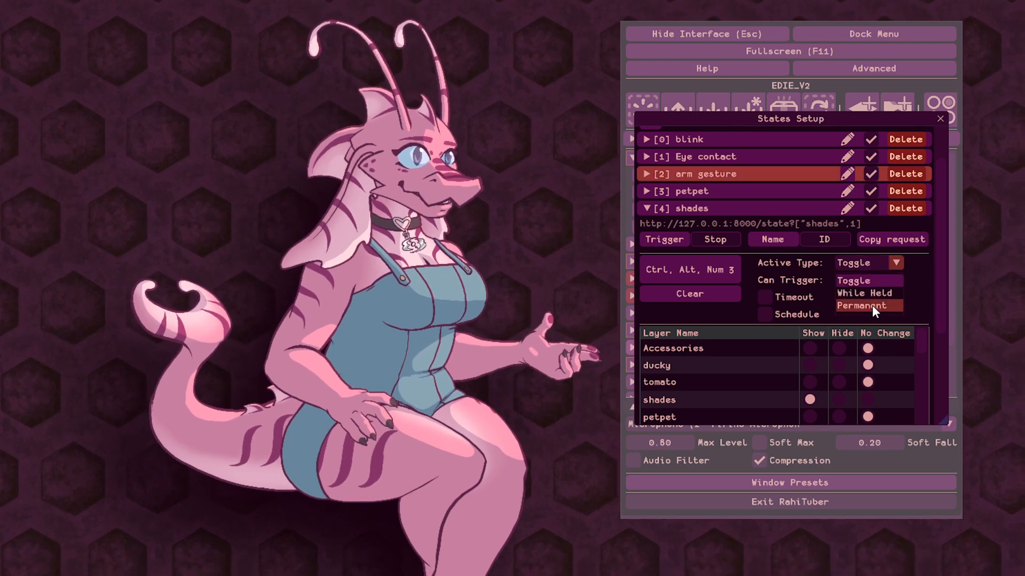
pyautogui.click(932, 290)
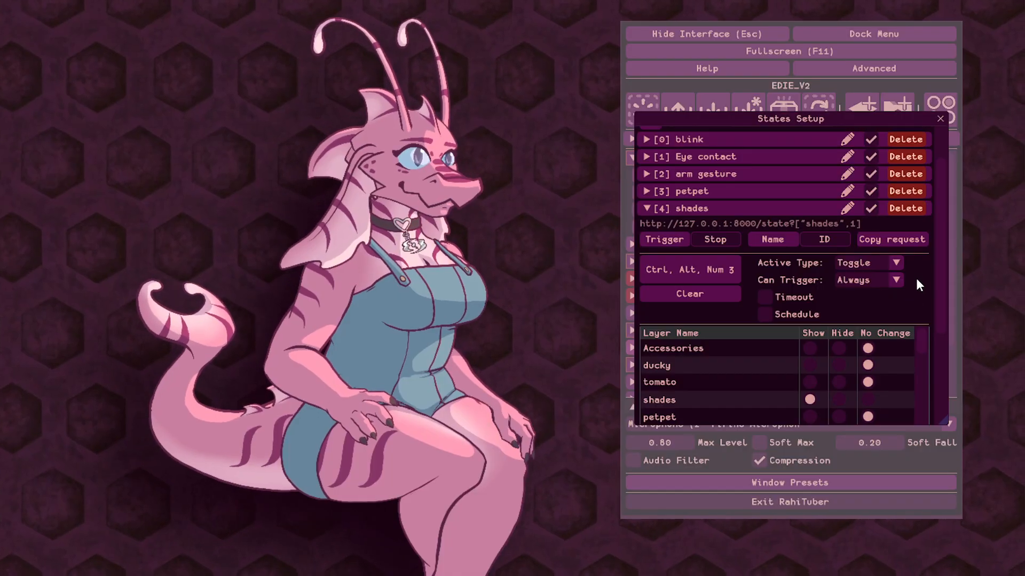
# Check the shades state's layer table and test its hotkey by toggling the shades on and off
pyautogui.scroll(-1, 913, 277)
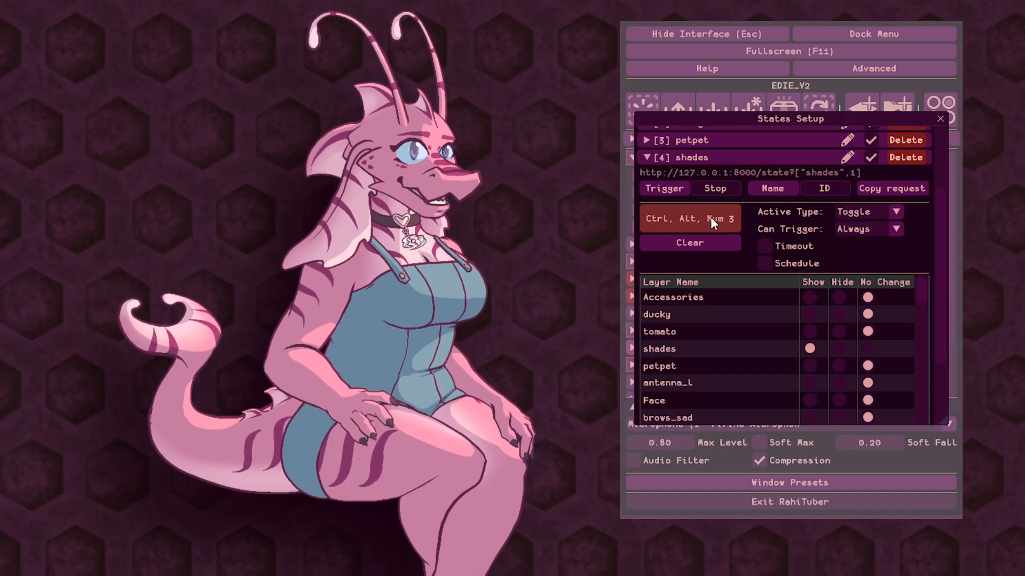
pyautogui.scroll(-1, 934, 228)
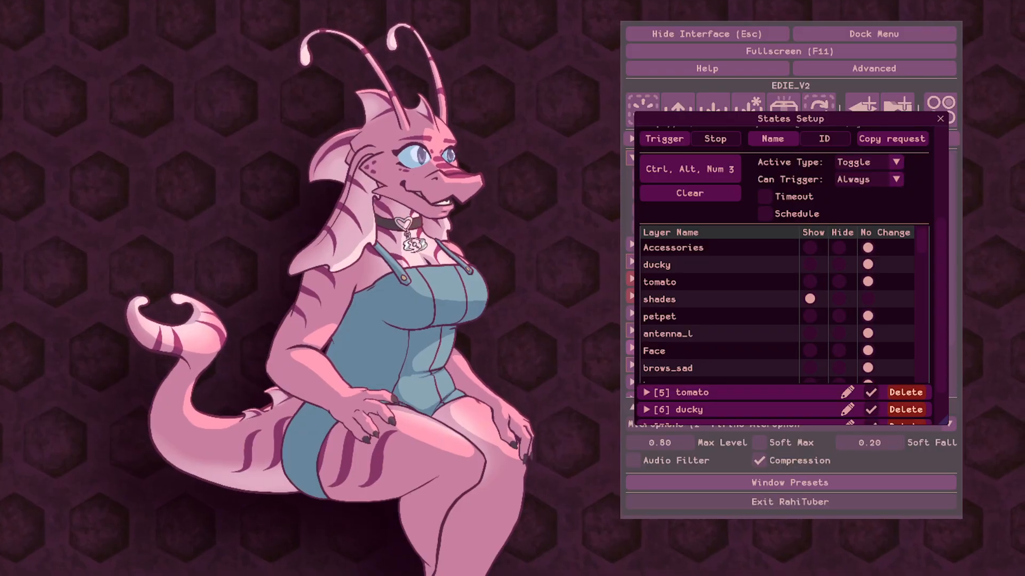
pyautogui.press('ctrl+alt+KP_3')
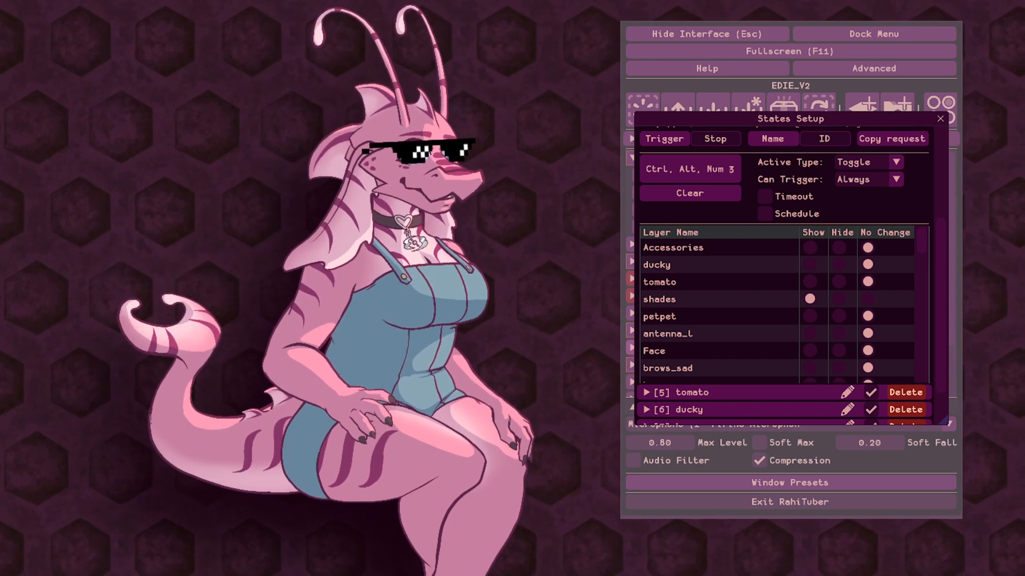
pyautogui.press('ctrl+alt+KP_3')
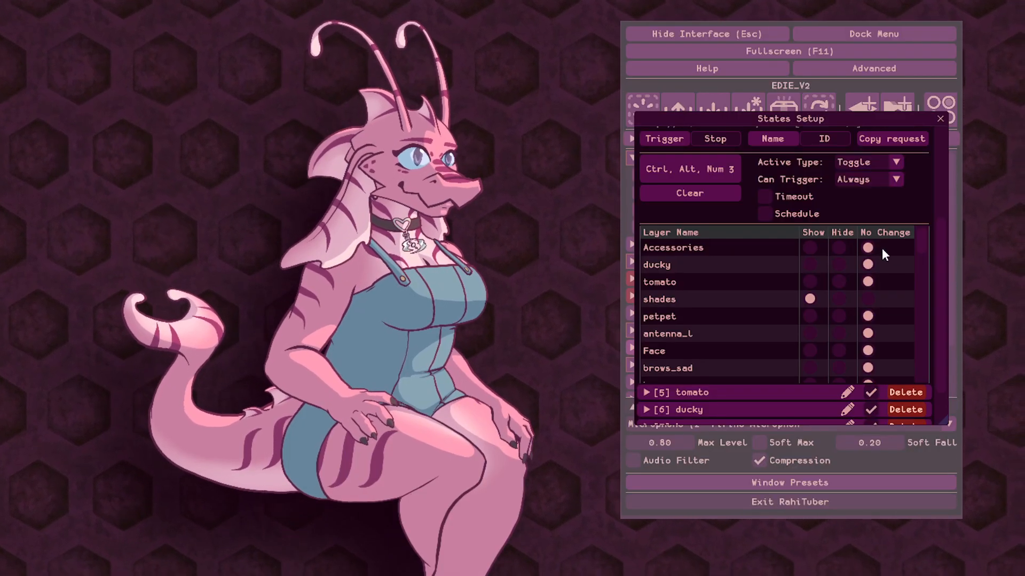
# Re-enable the timeout of the shades state and collapse the state
pyautogui.scroll(4, 918, 208)
pyautogui.click(646, 208)
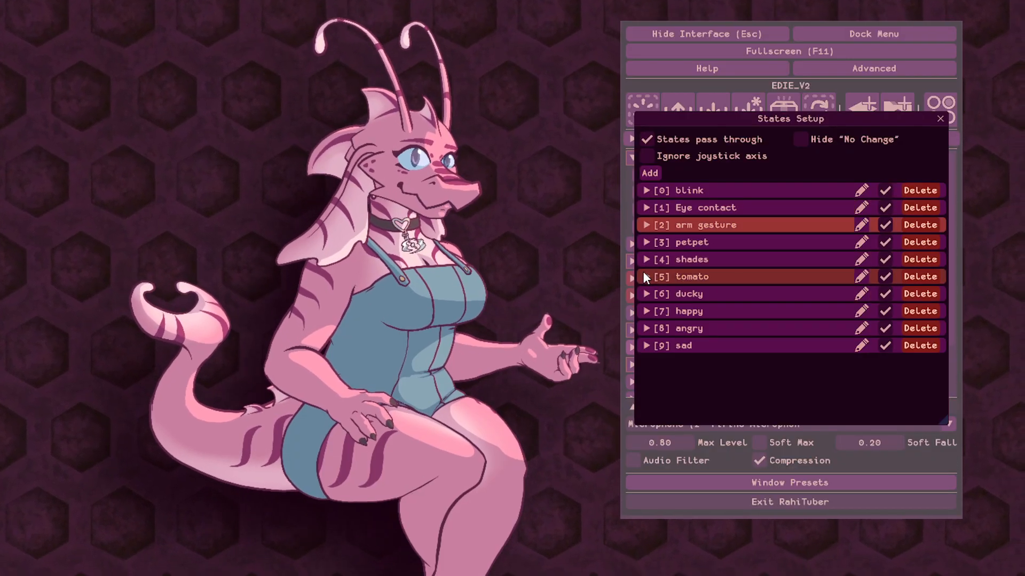
pyautogui.click(644, 262)
pyautogui.click(764, 348)
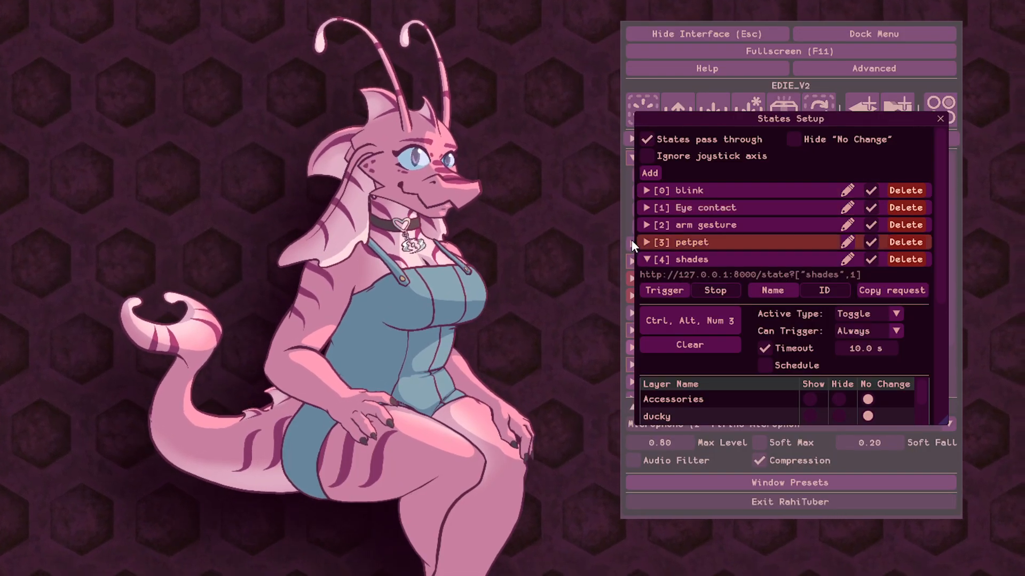
pyautogui.click(647, 259)
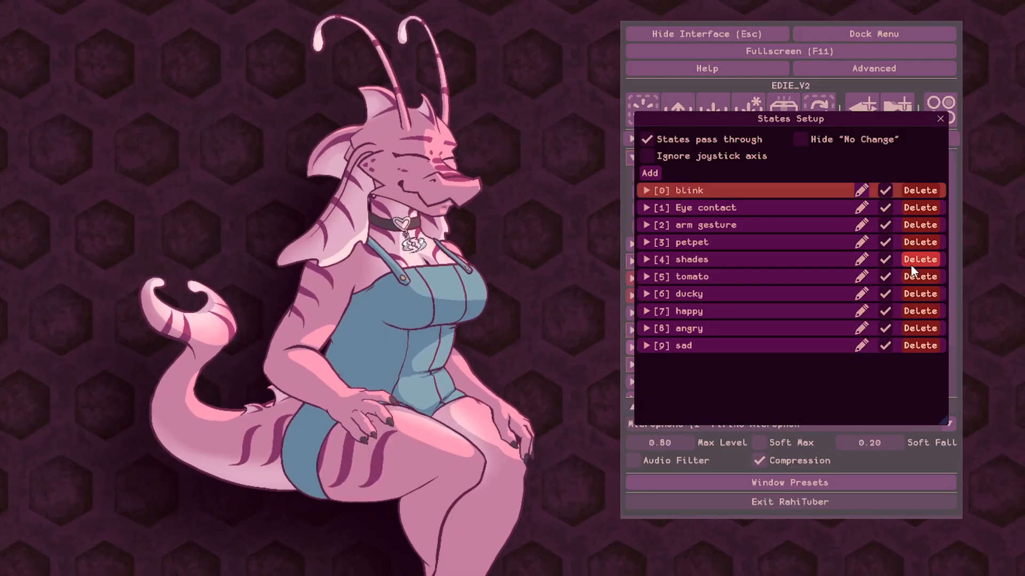
# Expand the happy state to view its hotkey and trigger settings, and collapse it again
pyautogui.click(671, 317)
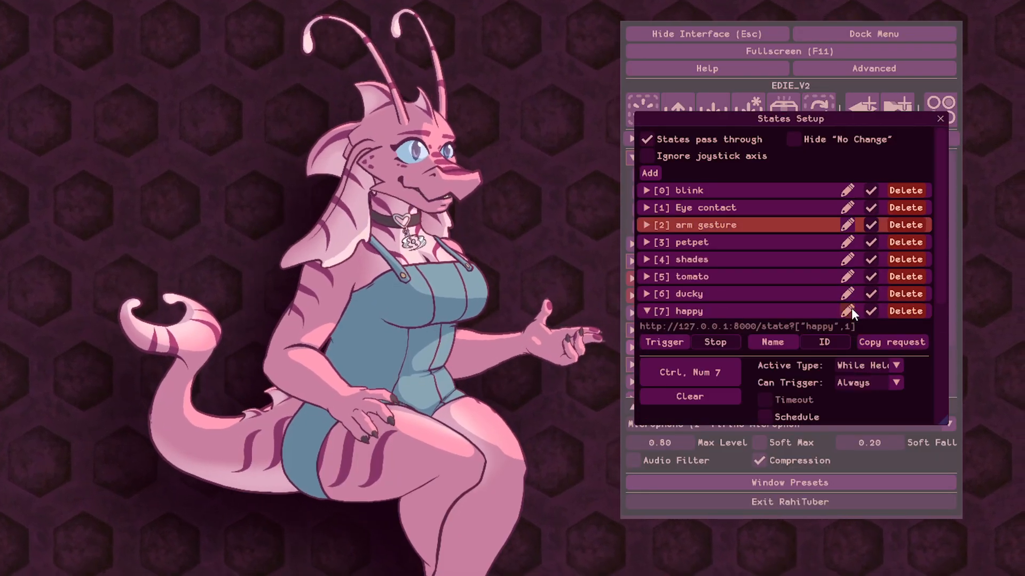
pyautogui.scroll(-3, 800, 272)
pyautogui.click(669, 210)
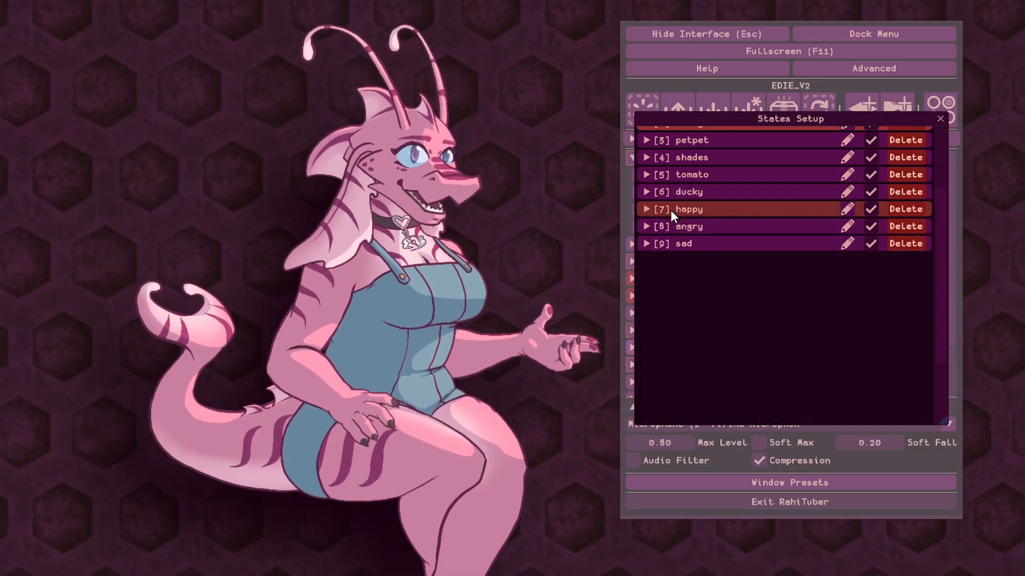
# Expand the sad state and review its hotkey, Active Type and trigger settings above the layer table
pyautogui.scroll(2, 670, 210)
pyautogui.click(680, 345)
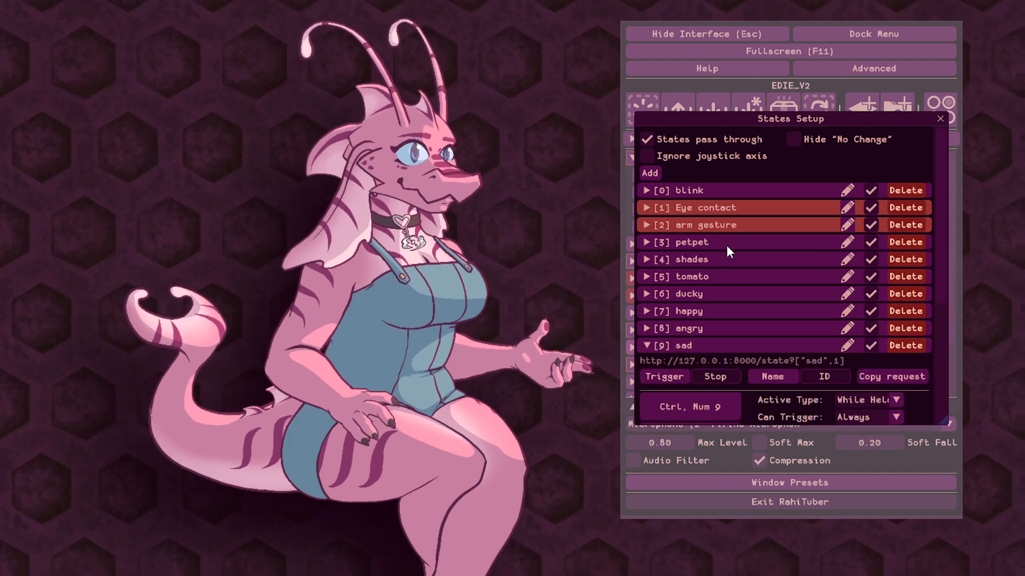
pyautogui.scroll(-3, 754, 257)
pyautogui.scroll(-1, 752, 236)
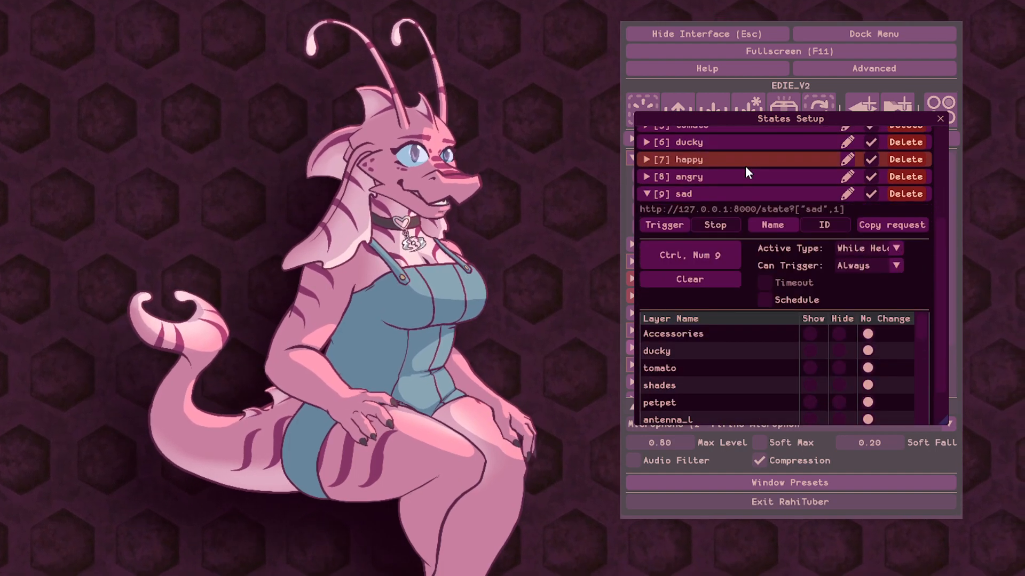
pyautogui.scroll(-1, 749, 159)
pyautogui.scroll(1, 750, 155)
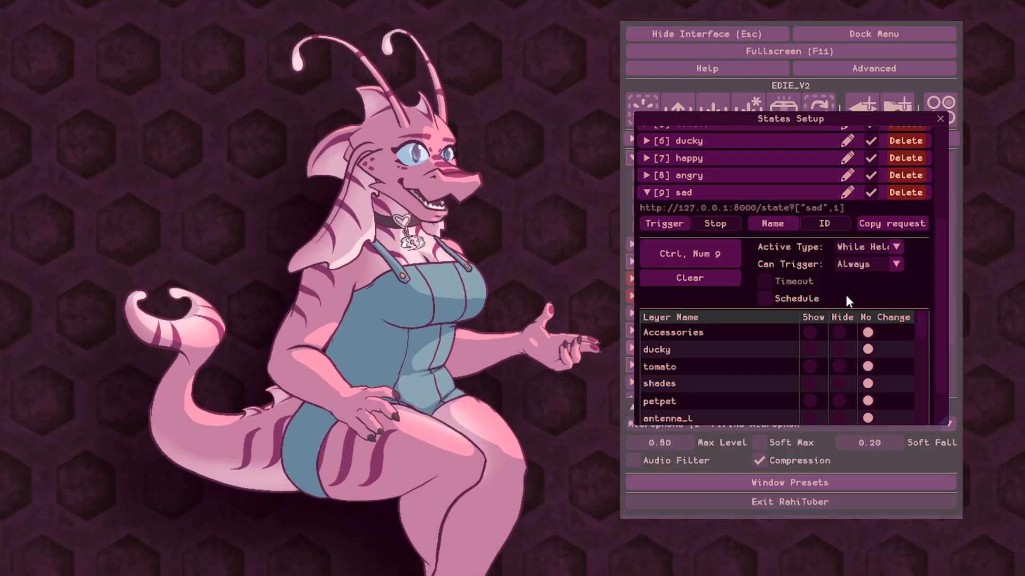
# Review the brow and tears layers in the sad state's table, test its Ctrl, Num 9 hotkey and collapse the state
pyautogui.scroll(-5, 707, 339)
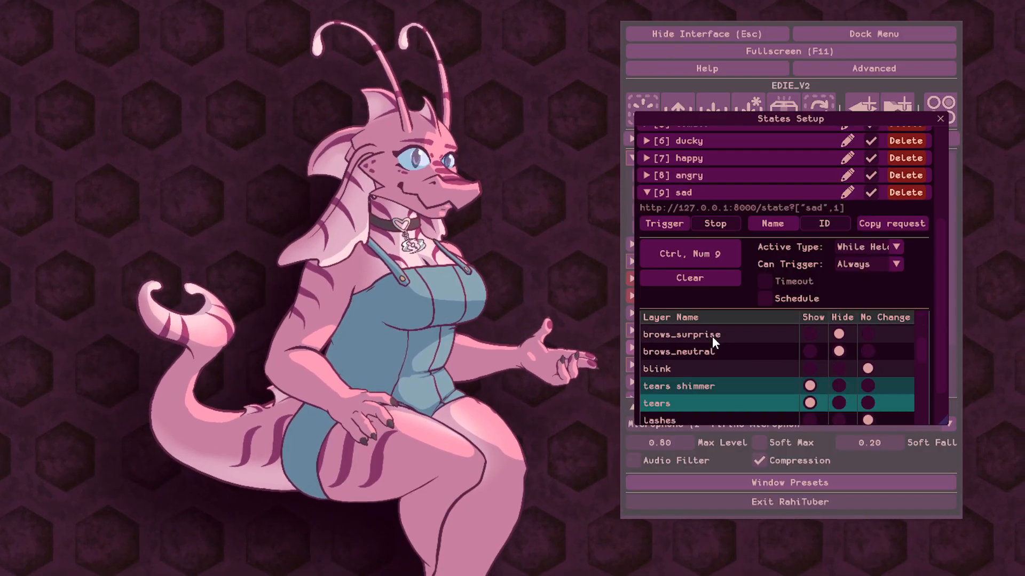
pyautogui.scroll(1, 731, 337)
pyautogui.scroll(-1, 755, 342)
pyautogui.scroll(-1, 755, 350)
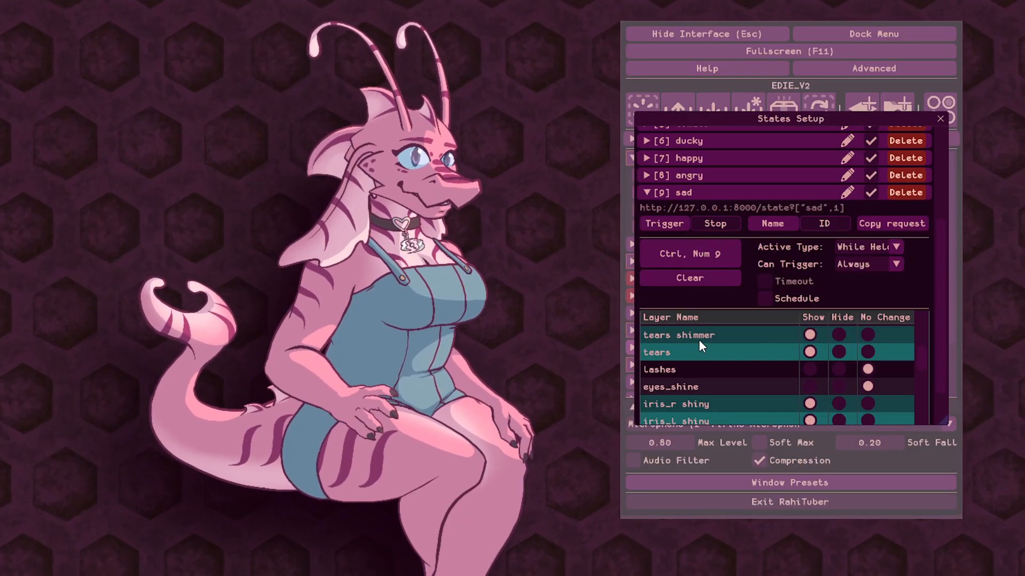
pyautogui.press('ctrl+KP_9')
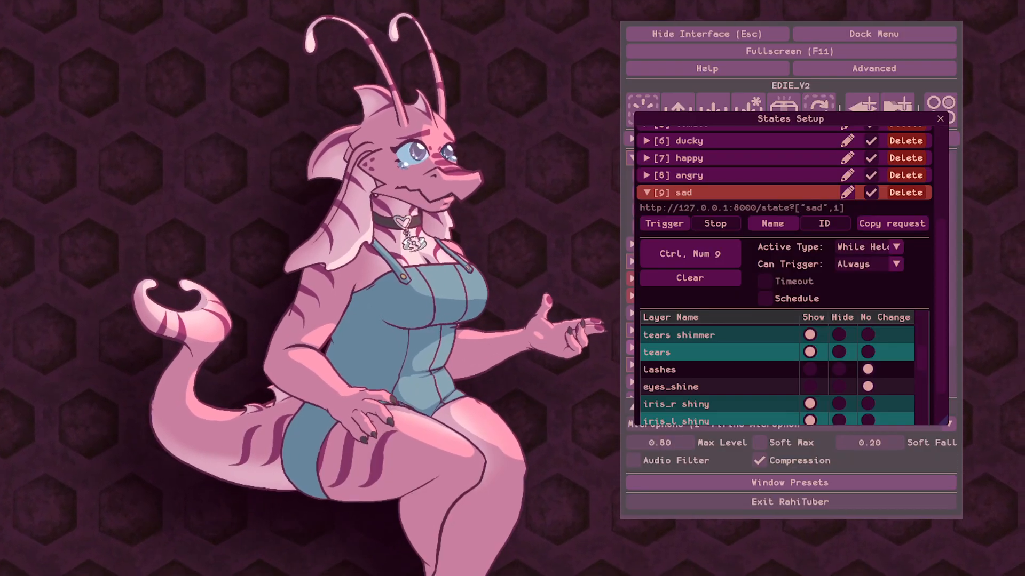
pyautogui.click(668, 195)
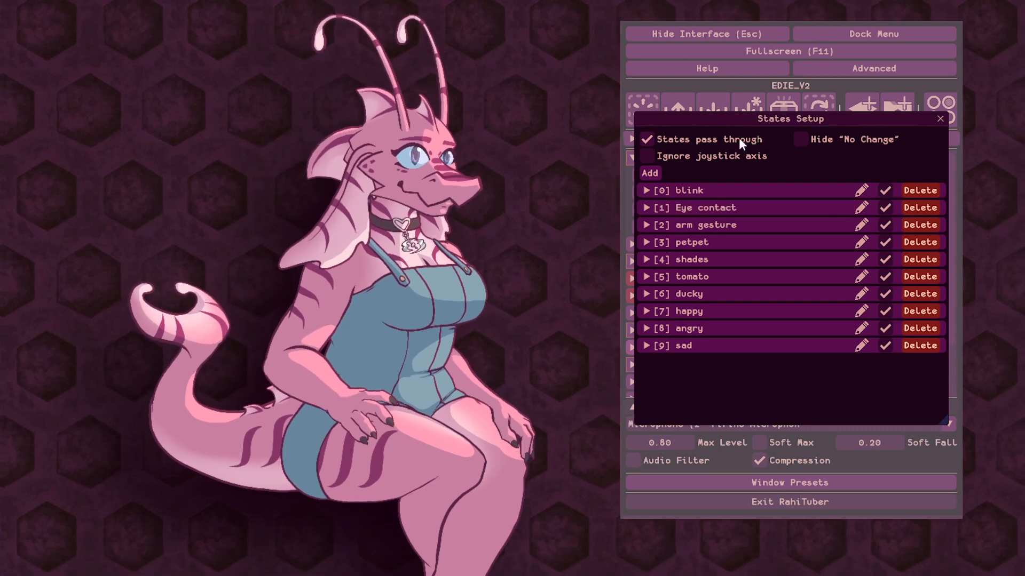
# Add a new state and name it "permanent"
pyautogui.click(655, 172)
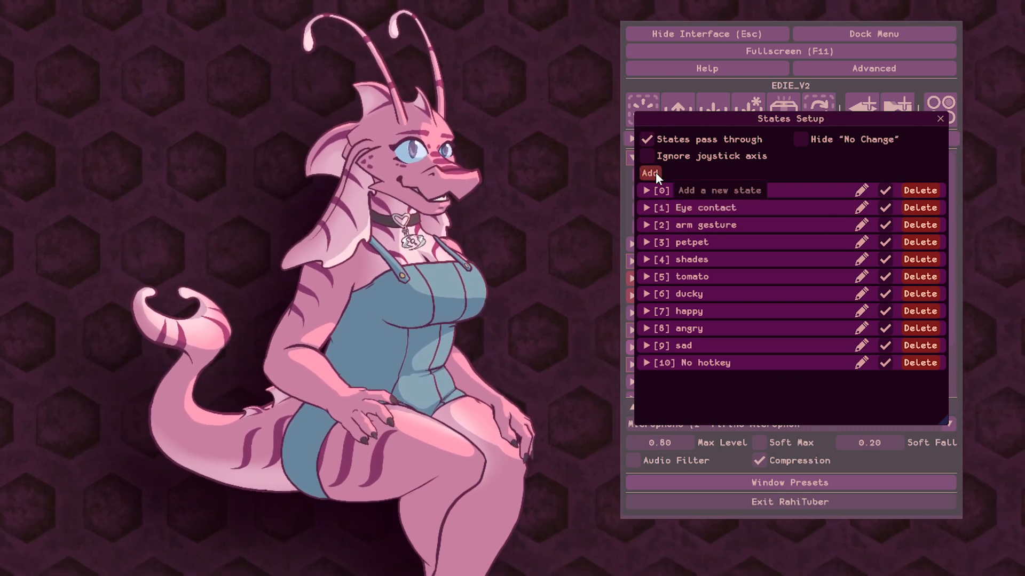
pyautogui.click(861, 364)
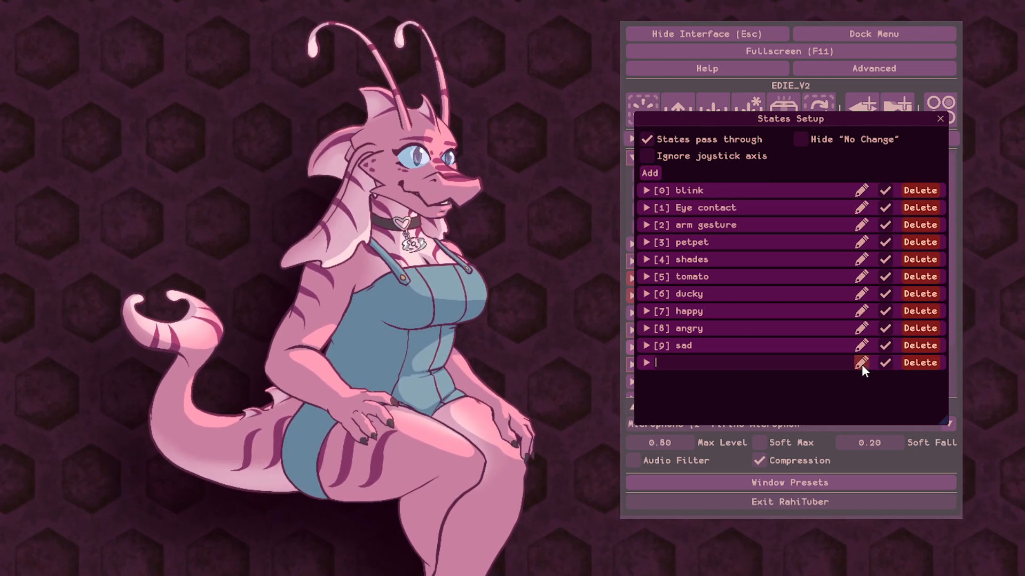
pyautogui.write('permanent')
pyautogui.press('Return')
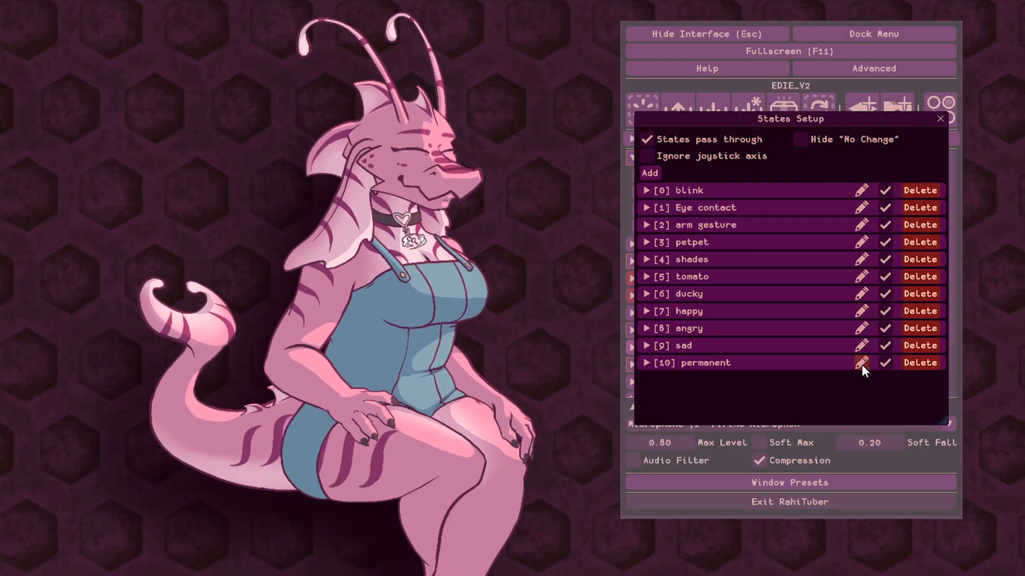
# Set the permanent state's Active Type to Permanent and make it show the shades layer
pyautogui.click(809, 362)
pyautogui.scroll(-3, 764, 252)
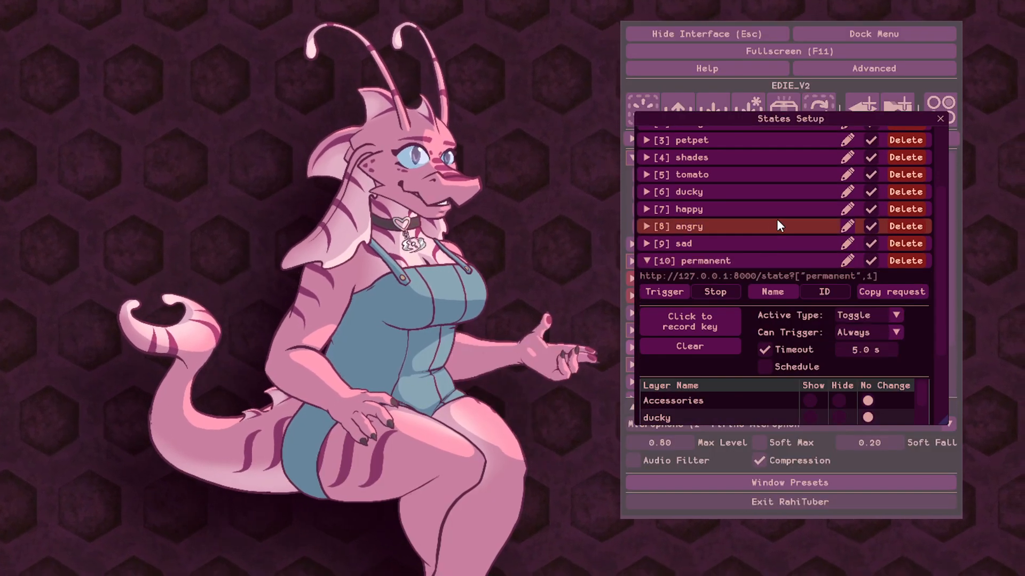
pyautogui.scroll(-4, 777, 224)
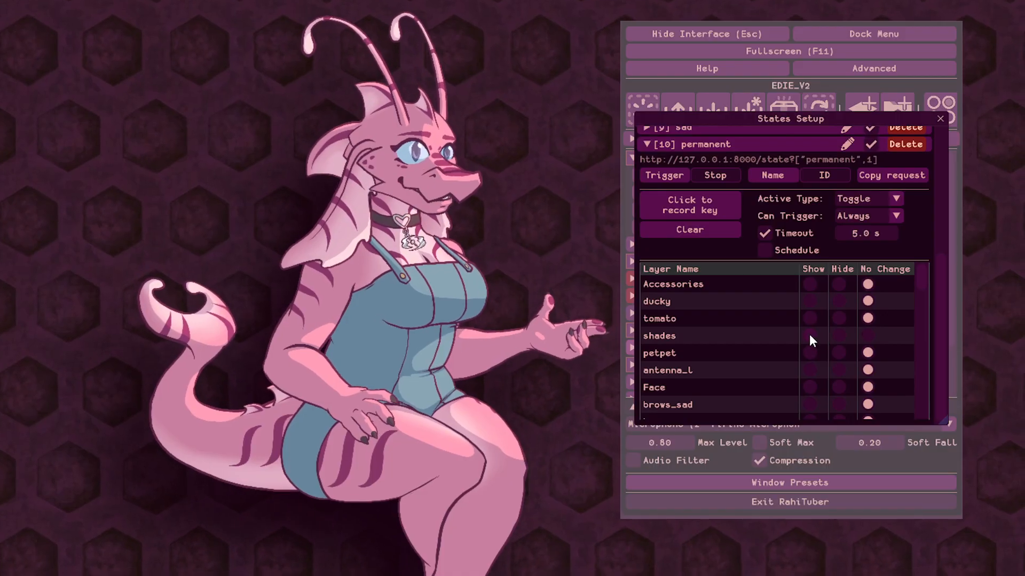
pyautogui.click(809, 335)
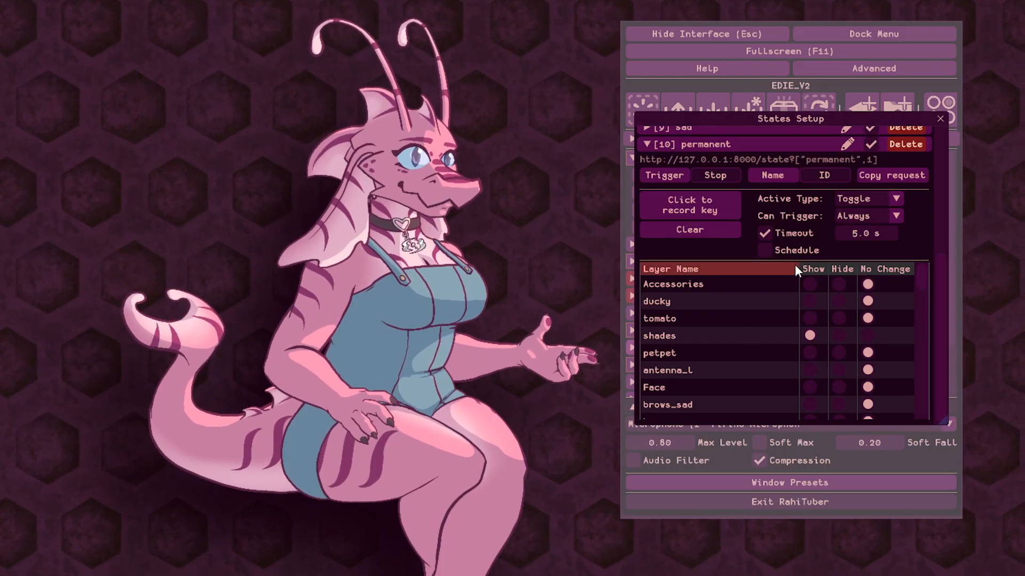
pyautogui.click(860, 197)
pyautogui.click(877, 239)
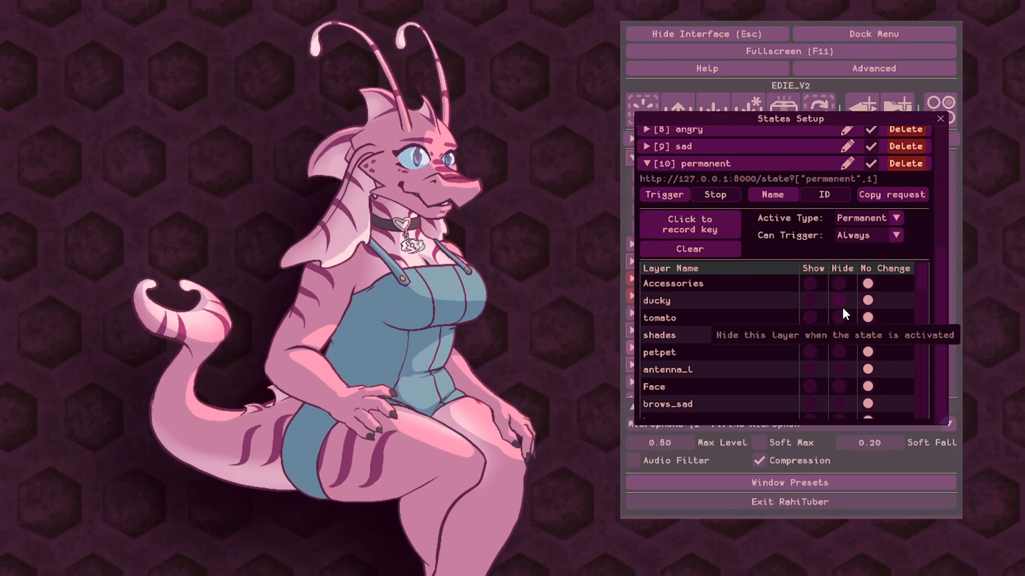
pyautogui.click(809, 334)
# Record Space as the permanent state's hotkey, check the shades layer's visibility in the main layer list, and collapse the state
pyautogui.click(696, 237)
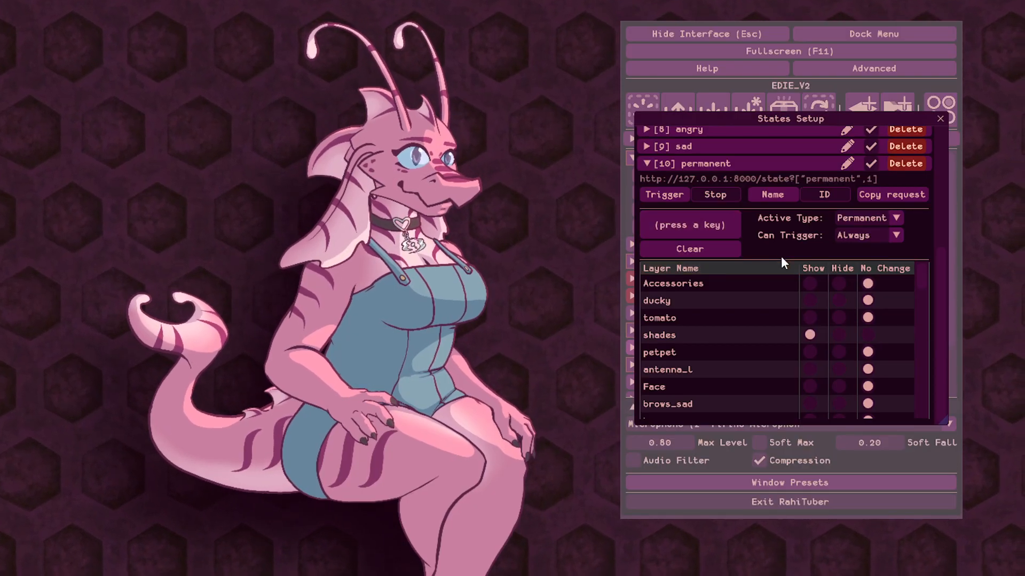
pyautogui.press('space')
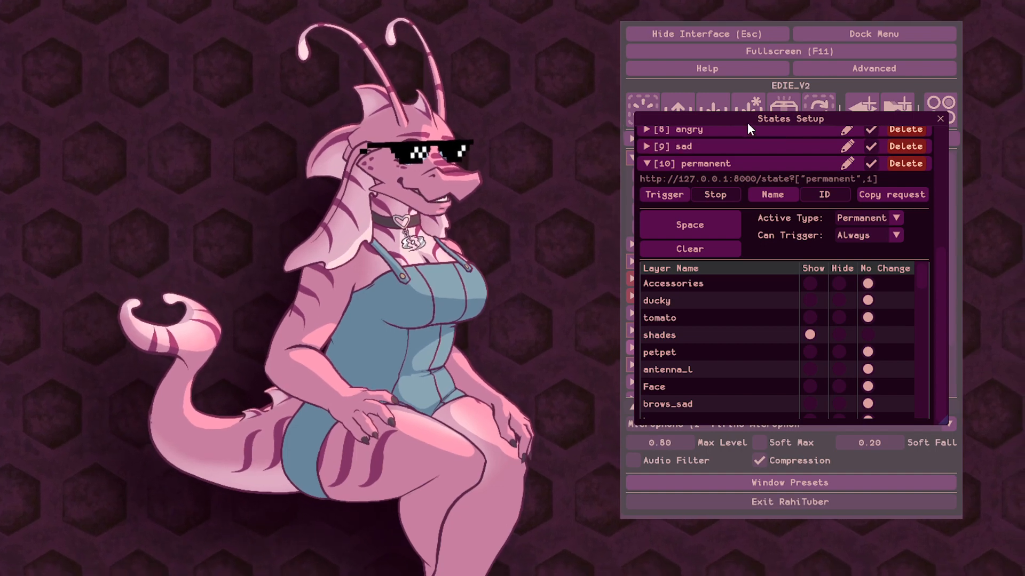
pyautogui.click(940, 118)
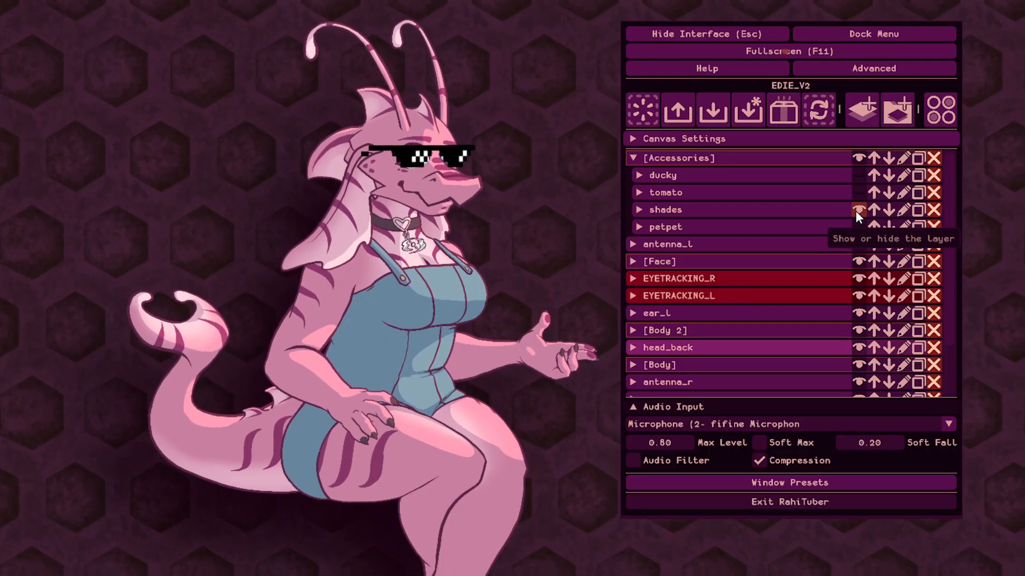
pyautogui.click(939, 122)
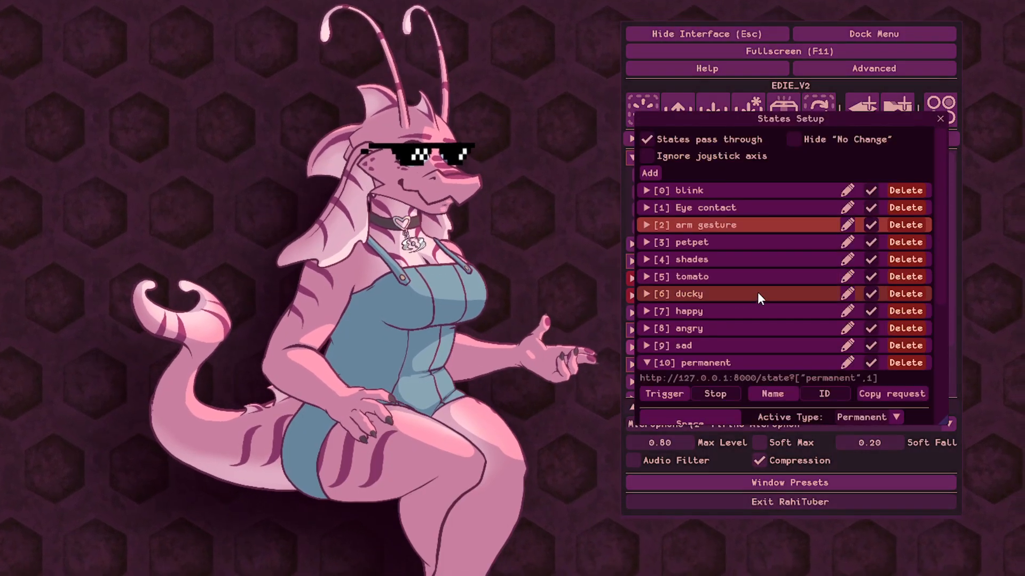
pyautogui.scroll(-3, 757, 292)
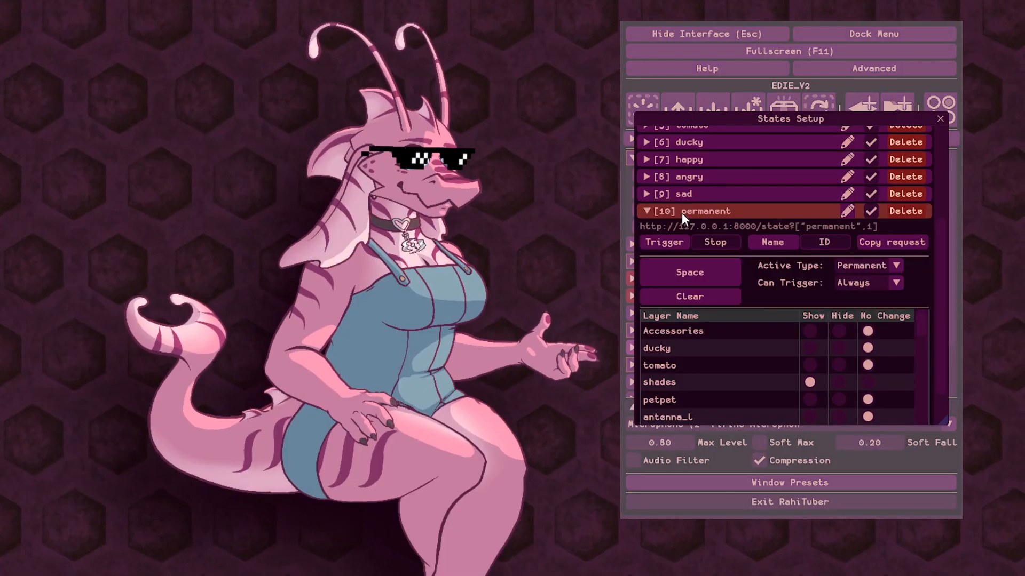
pyautogui.click(681, 212)
# Add another state and name it "shades off"
pyautogui.click(650, 169)
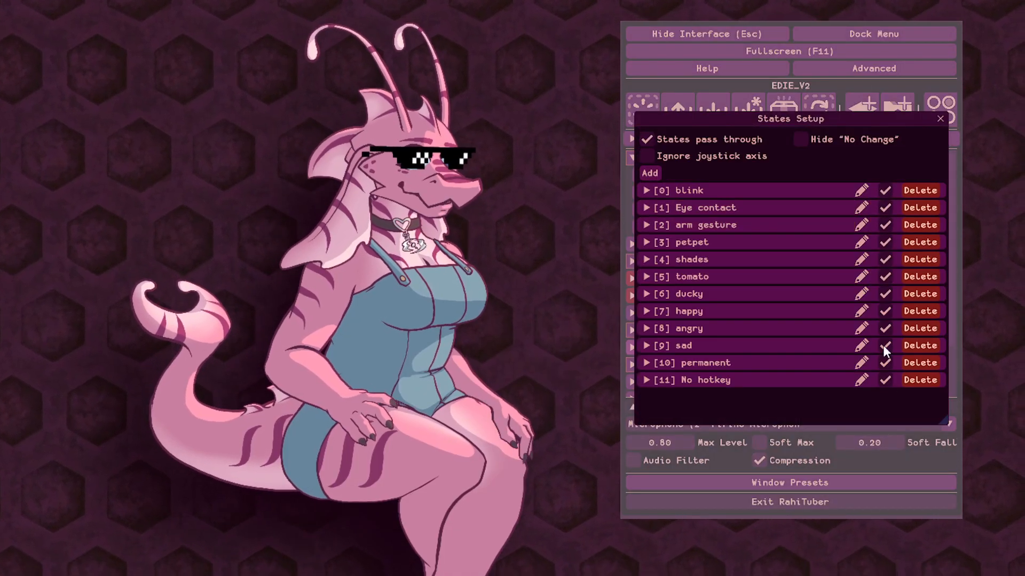
pyautogui.click(863, 380)
pyautogui.write('s')
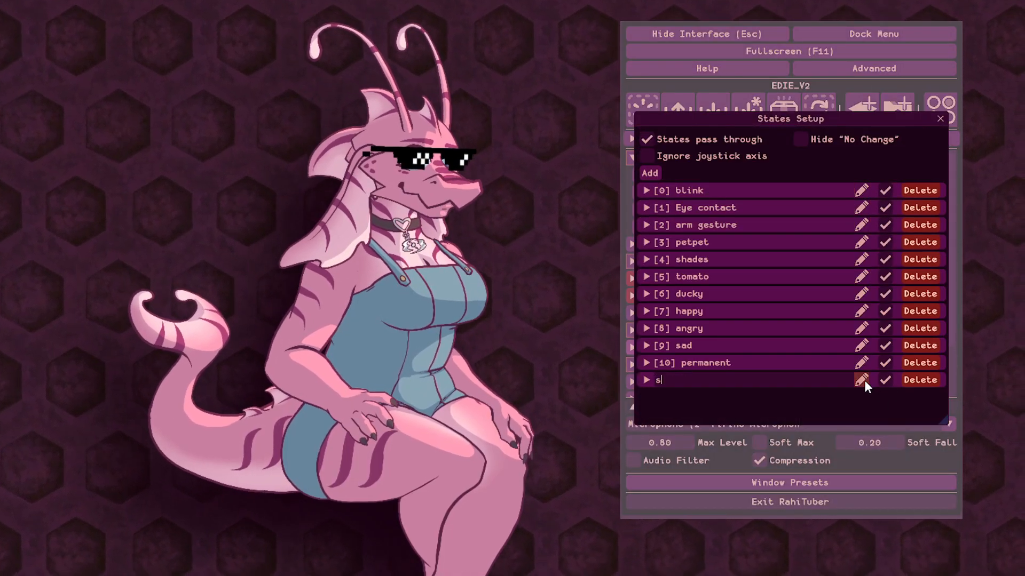
pyautogui.write('hades off')
pyautogui.press('Return')
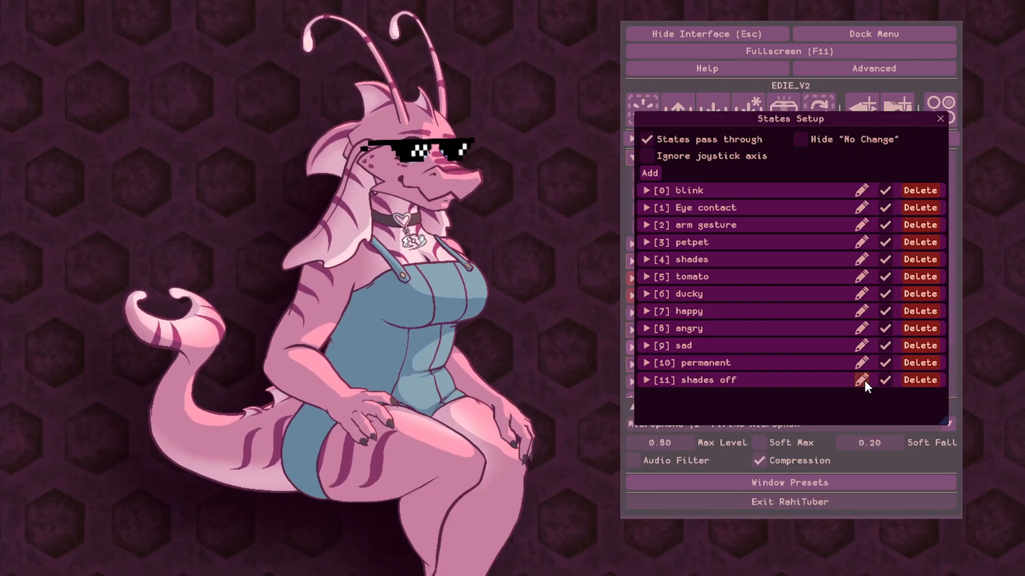
# Set the shades off state's Active Type to Permanent and make it hide the shades layer
pyautogui.click(826, 381)
pyautogui.scroll(-5, 824, 247)
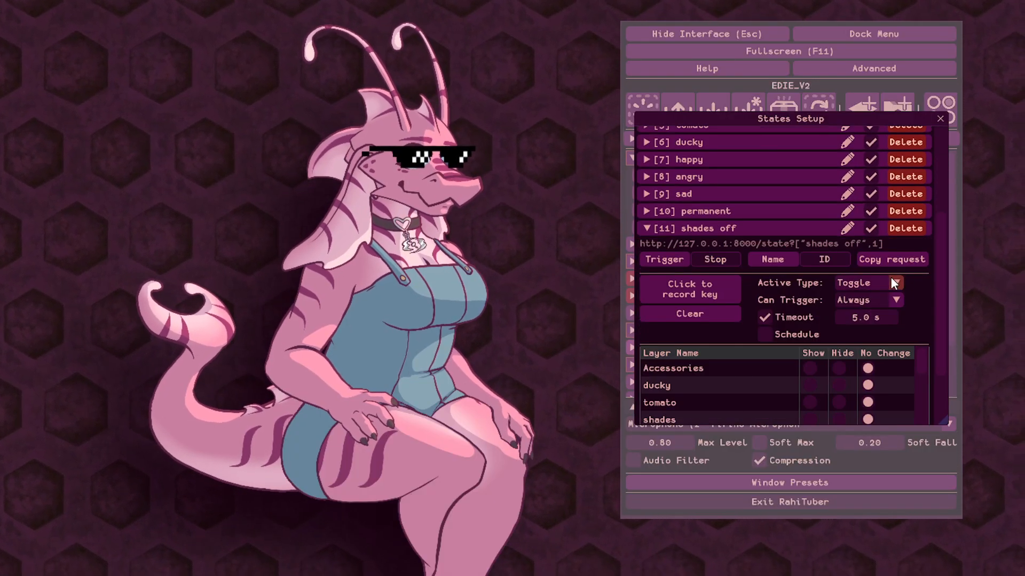
pyautogui.click(892, 281)
pyautogui.click(869, 326)
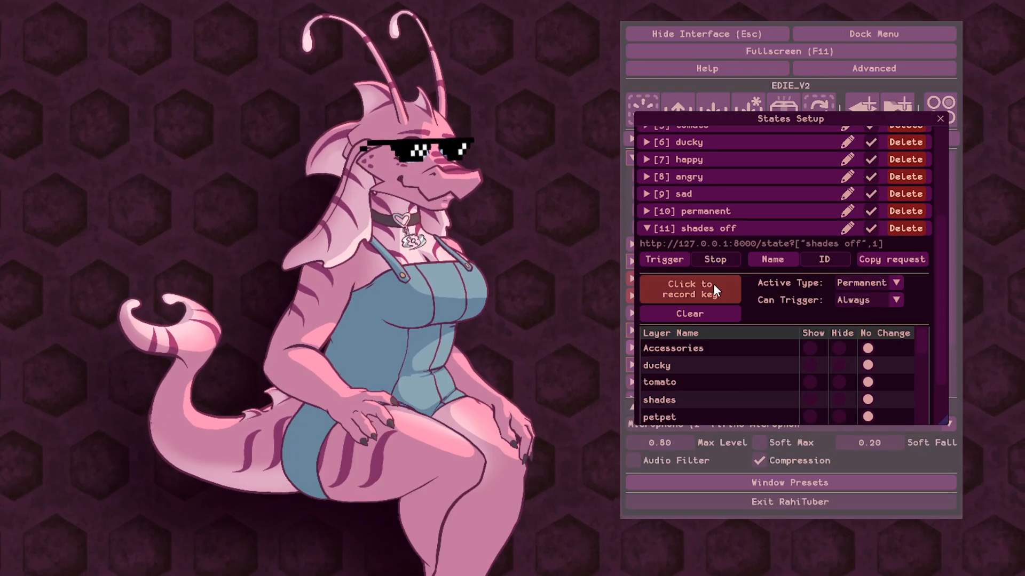
pyautogui.scroll(-3, 828, 300)
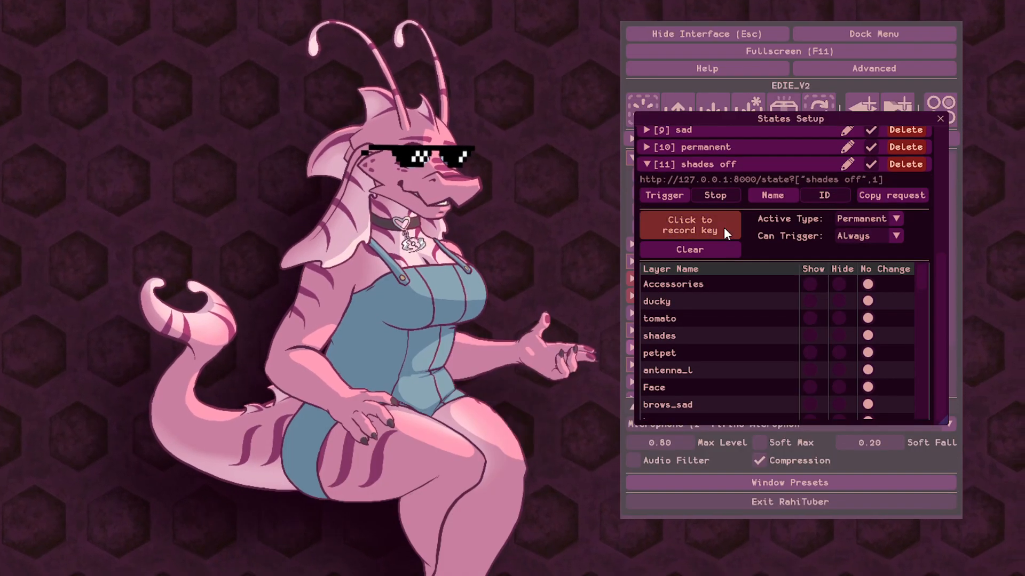
pyautogui.click(835, 335)
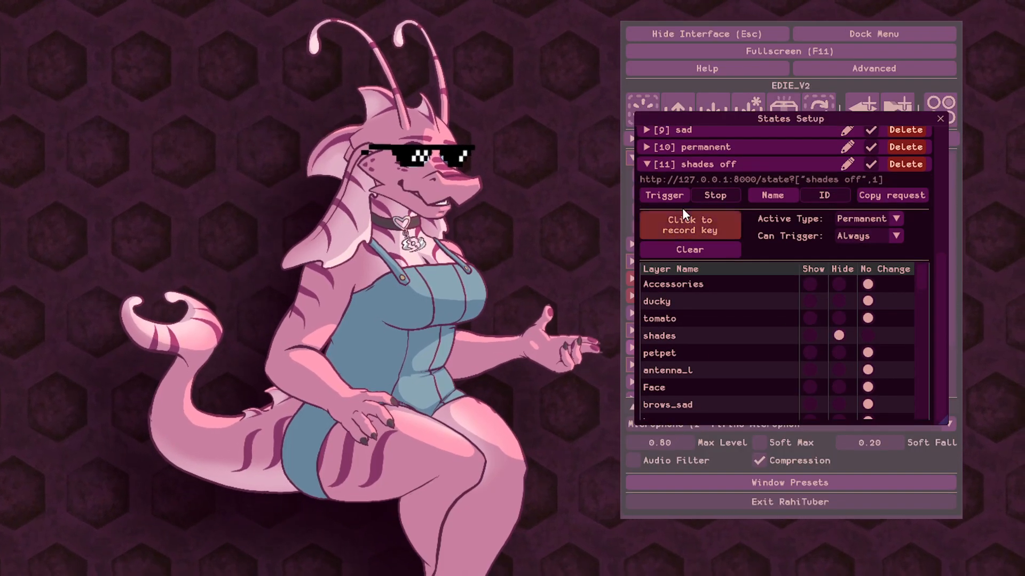
# Record M as the hotkey of the shades off state
pyautogui.click(709, 226)
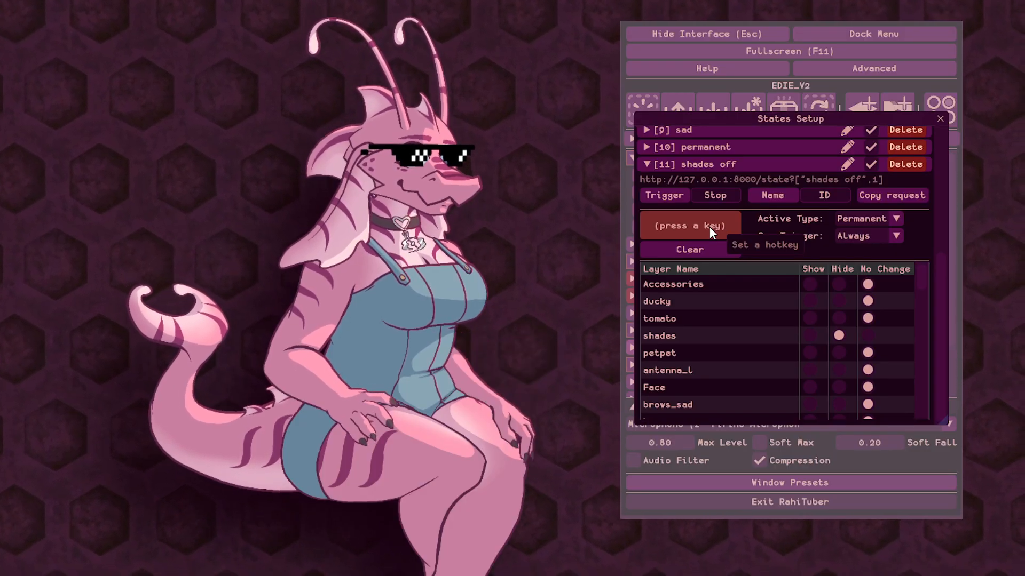
pyautogui.press('m')
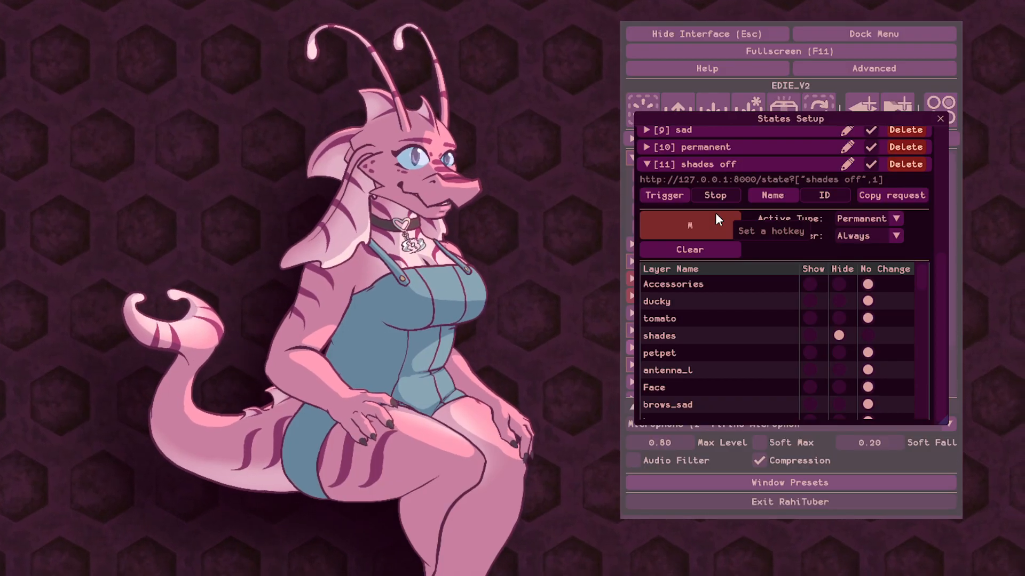
pyautogui.scroll(3, 764, 271)
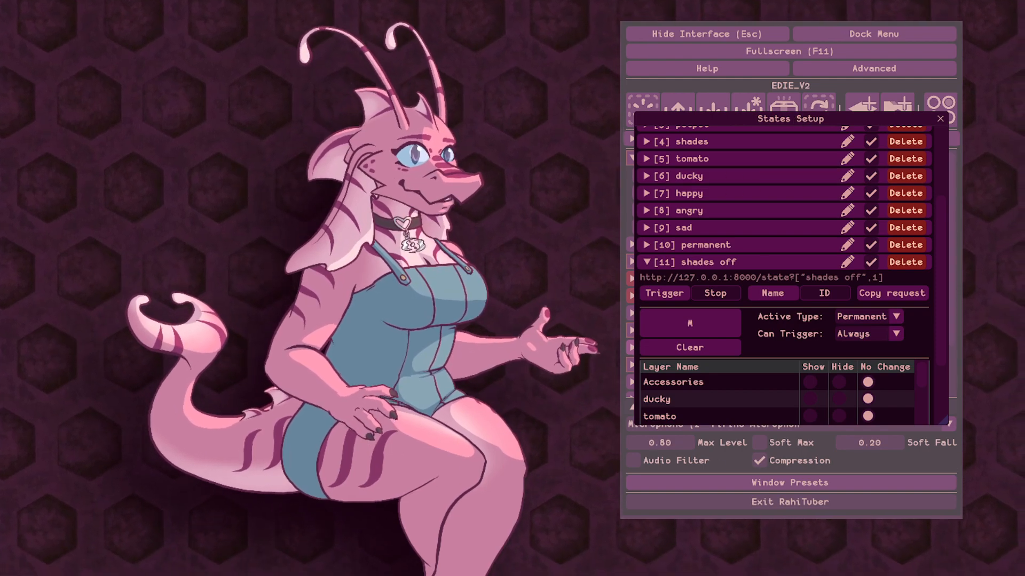
# Close the States Setup, start loading a layer set, and browse out of the RahiTuber folder to the D: drive
pyautogui.click(937, 119)
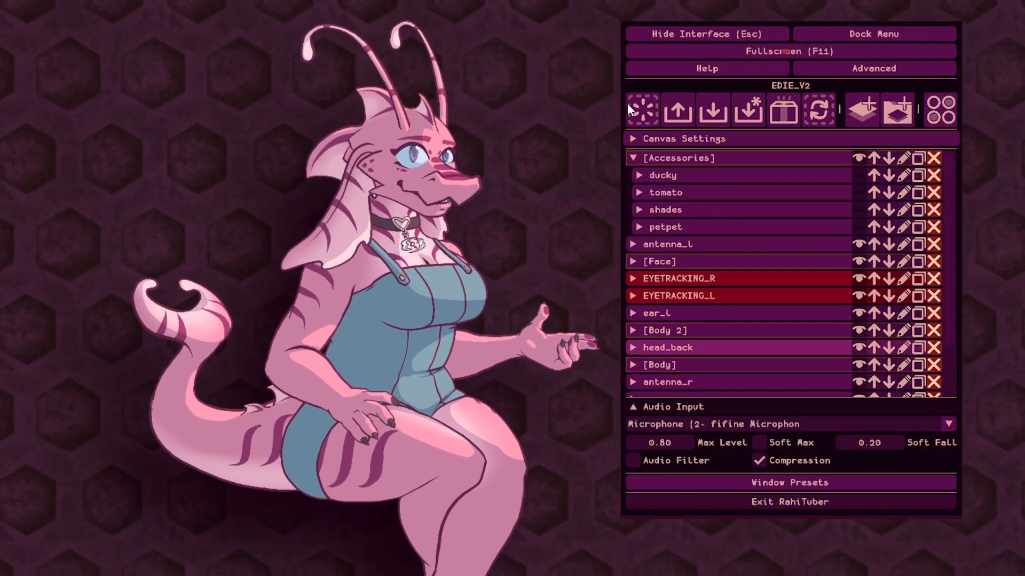
pyautogui.click(678, 110)
pyautogui.scroll(-5, 757, 227)
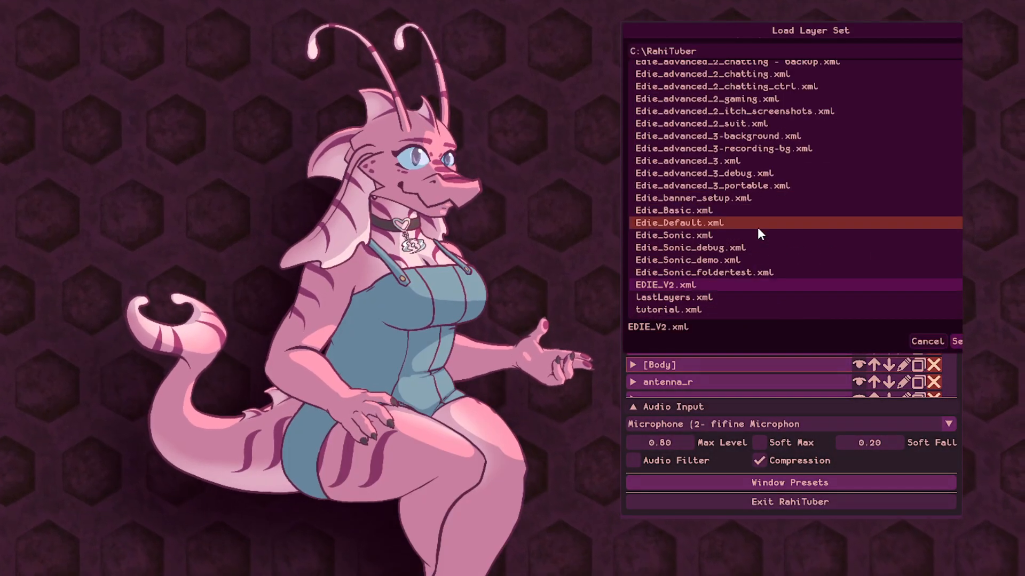
pyautogui.scroll(5, 726, 254)
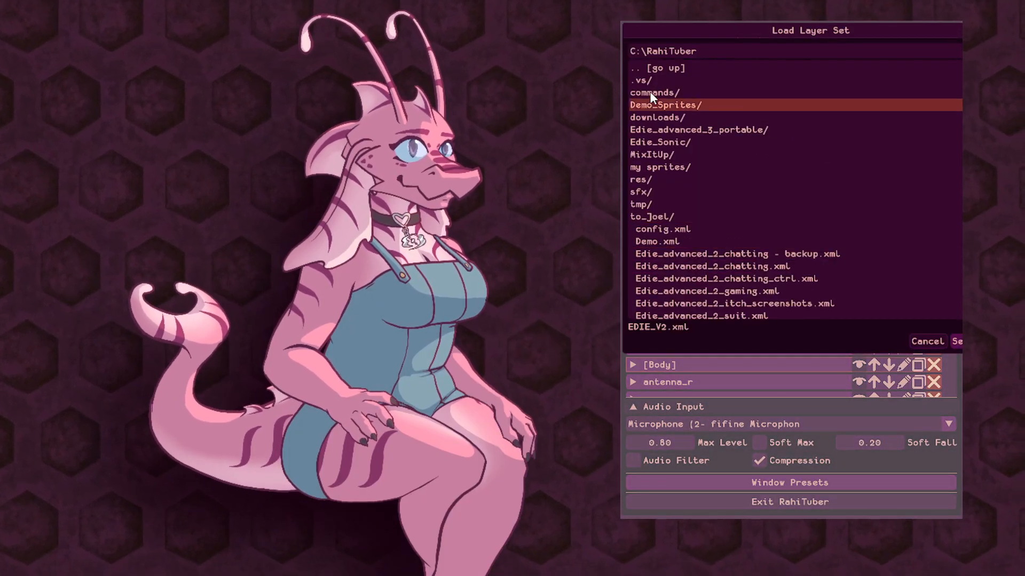
pyautogui.click(661, 67)
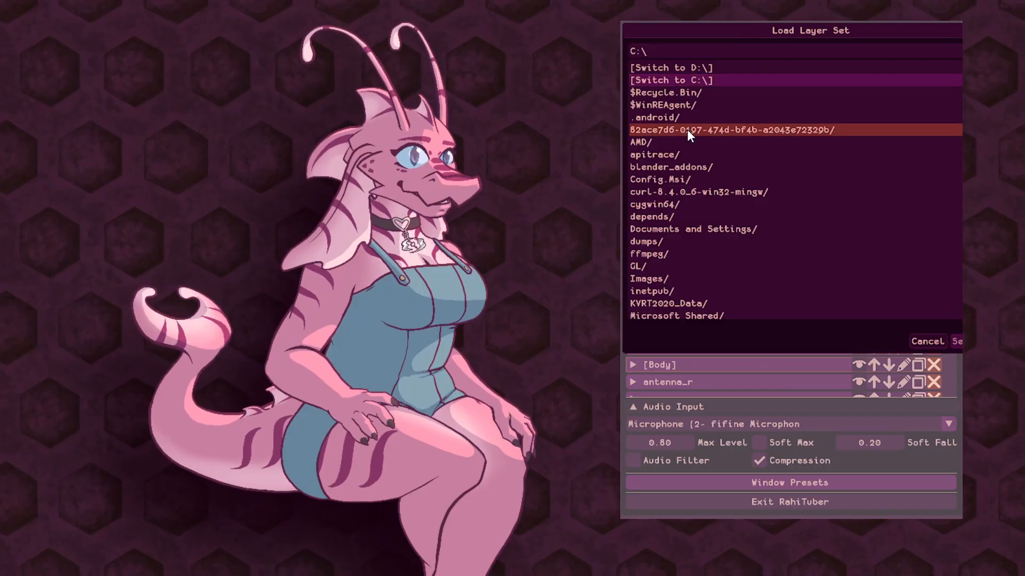
pyautogui.click(688, 67)
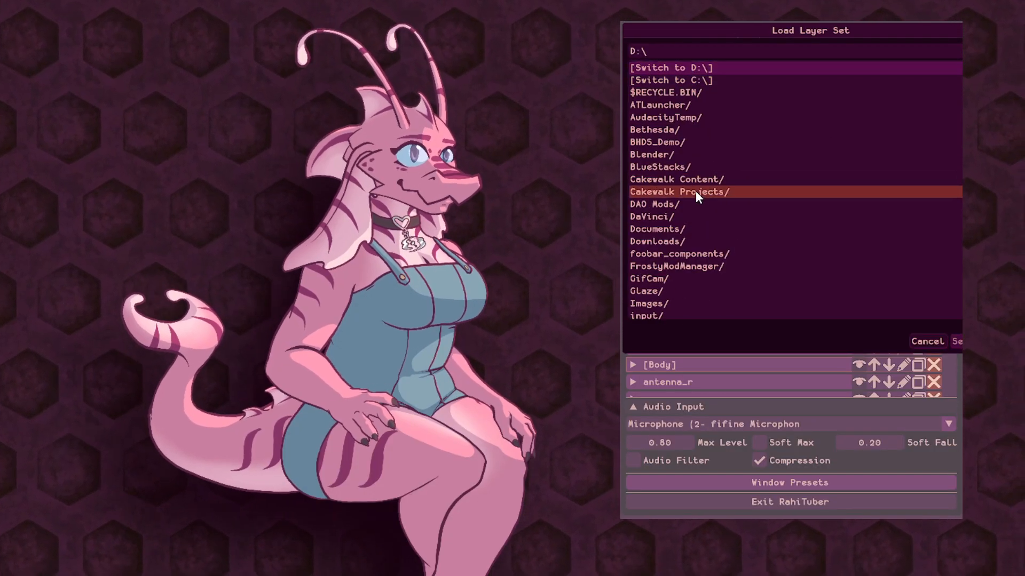
pyautogui.scroll(-4, 696, 191)
pyautogui.scroll(-5, 688, 228)
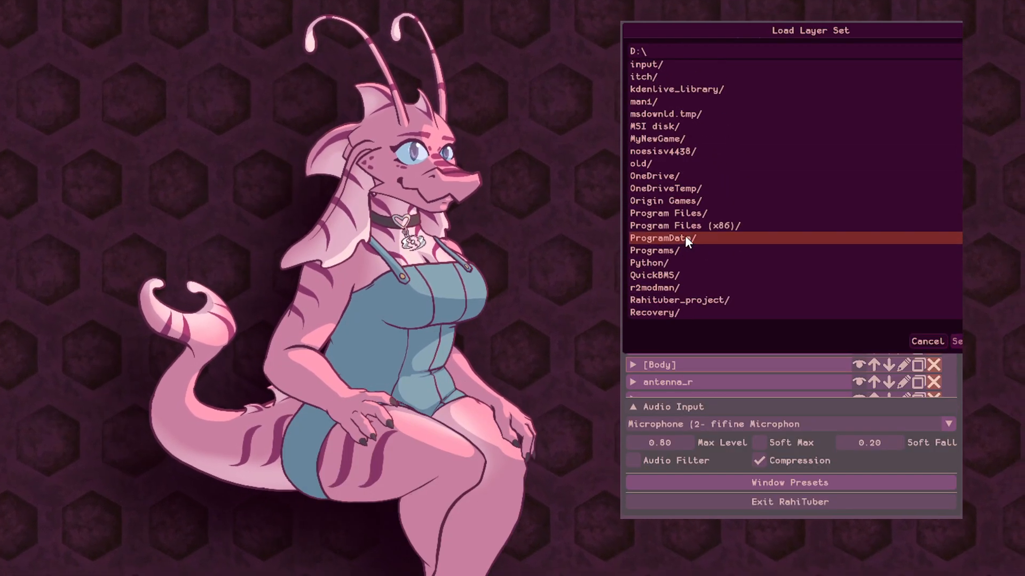
pyautogui.click(682, 247)
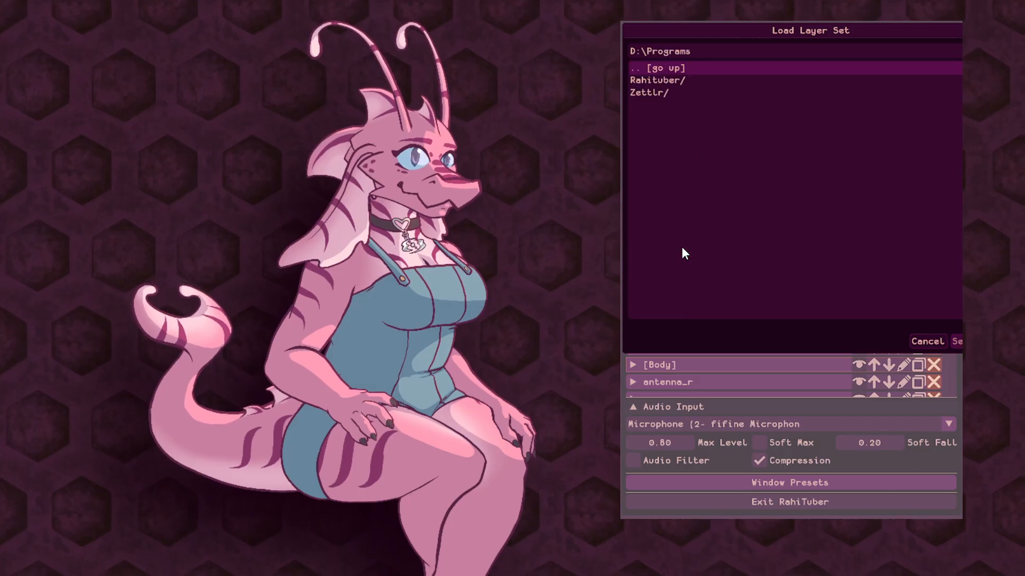
pyautogui.click(661, 67)
# Browse to the folder D:\OneDrive\Pictures\PNGTuber_Comms for the layer set to load
pyautogui.scroll(-2, 704, 251)
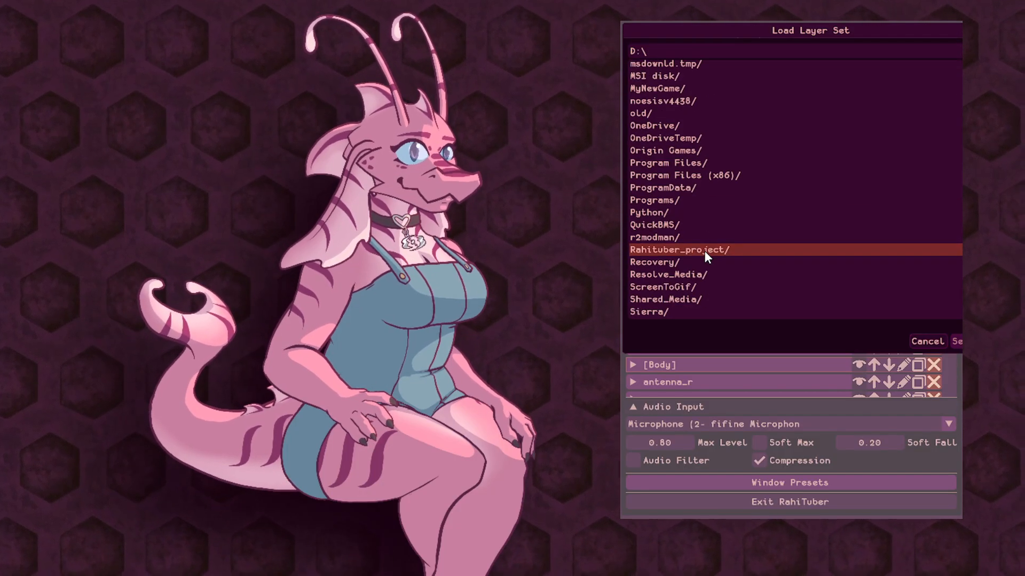
pyautogui.scroll(-4, 704, 251)
pyautogui.scroll(6, 704, 252)
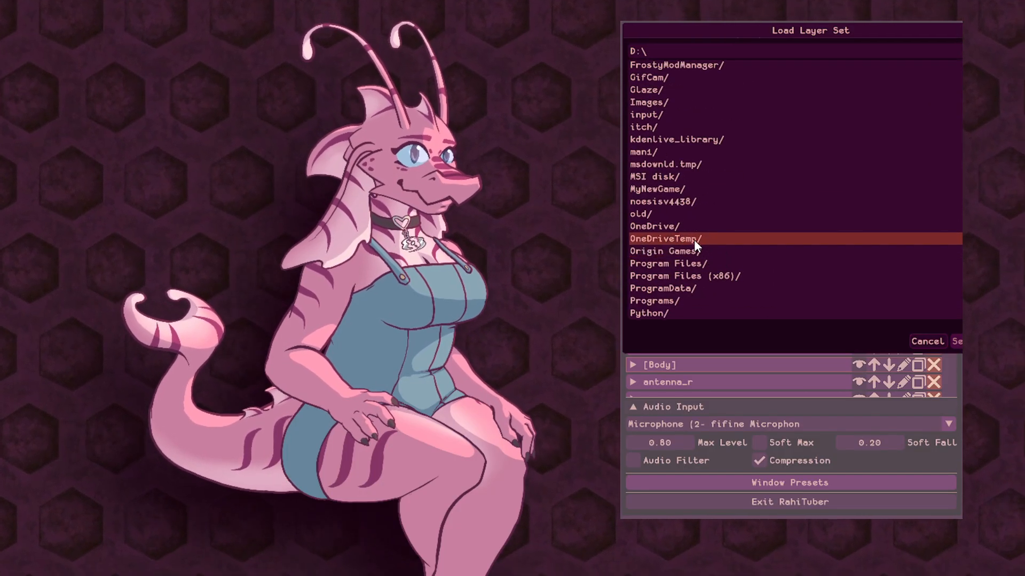
pyautogui.click(684, 229)
pyautogui.scroll(-8, 691, 192)
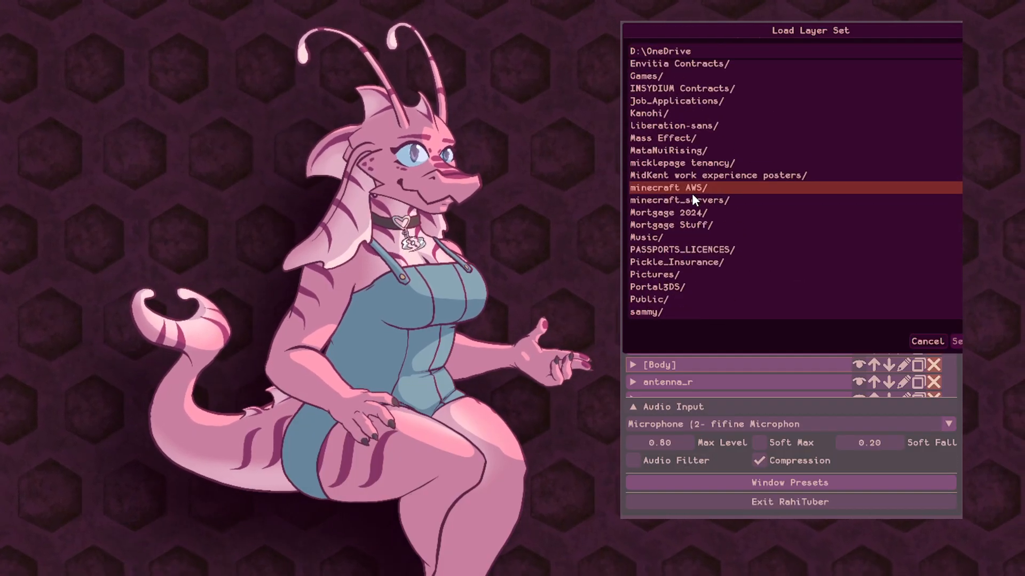
pyautogui.click(670, 226)
pyautogui.scroll(-10, 687, 181)
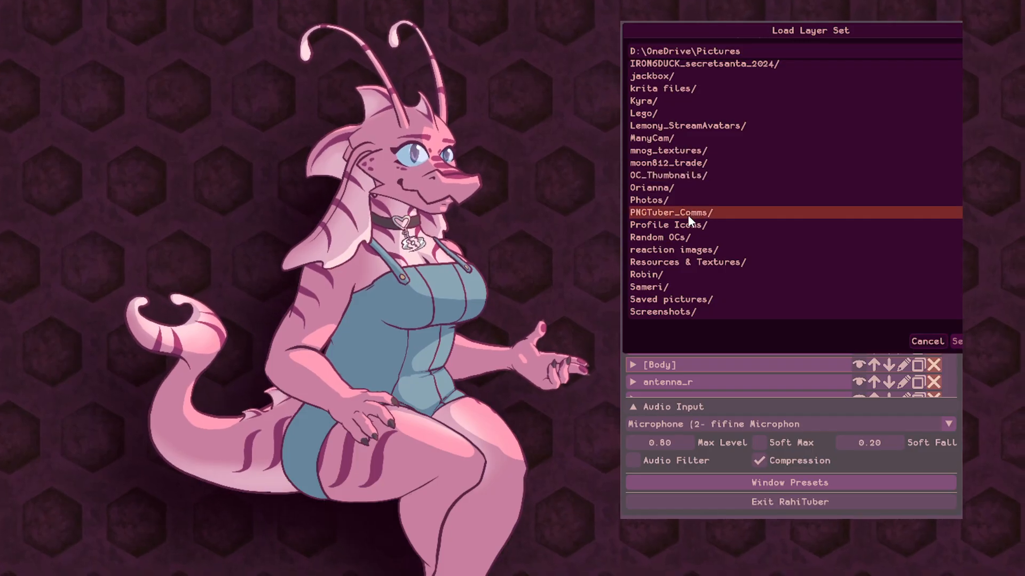
pyautogui.click(687, 211)
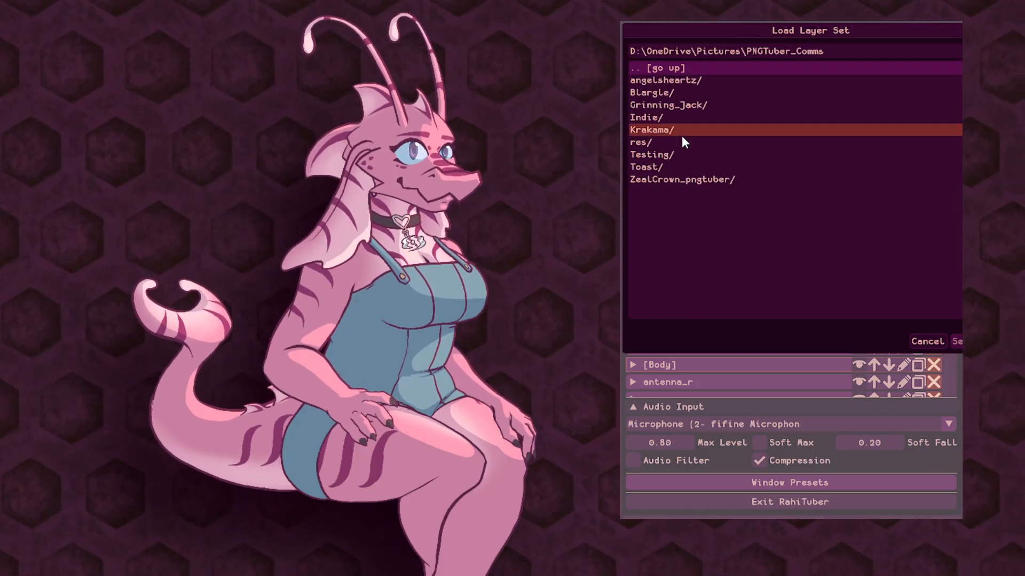
# Load the layer set Krakama.xml from the Krakama folder
pyautogui.click(681, 134)
pyautogui.click(684, 106)
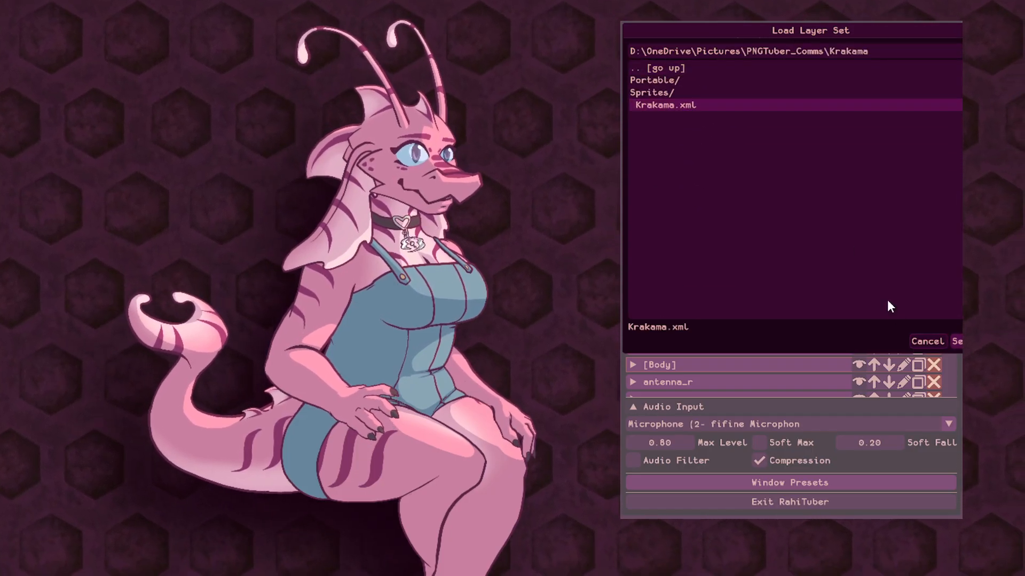
pyautogui.click(953, 340)
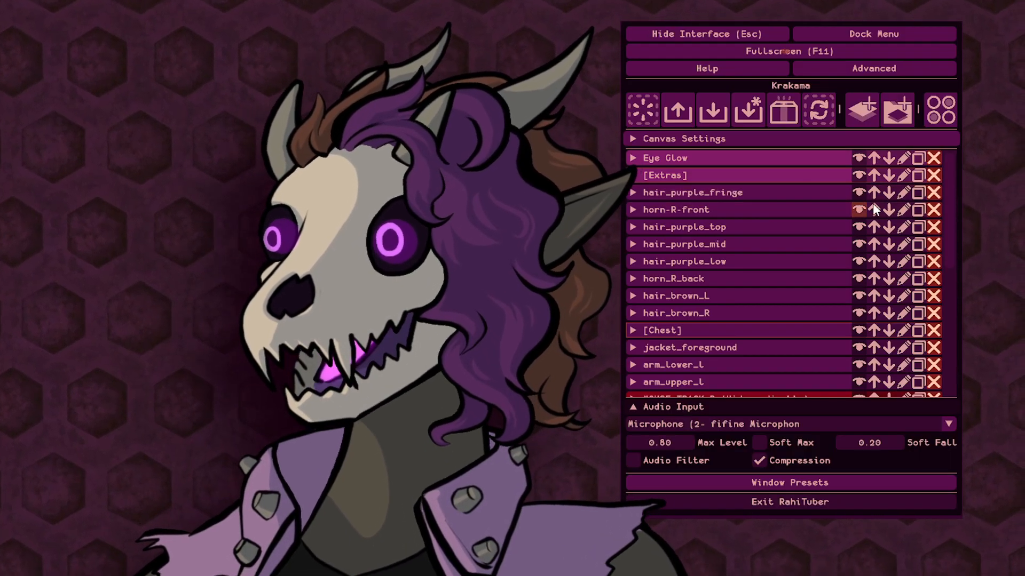
# Show the Krakama set's states and trigger the Eye contact state on and off with its Ctrl + Numpad . hotkey
pyautogui.click(937, 101)
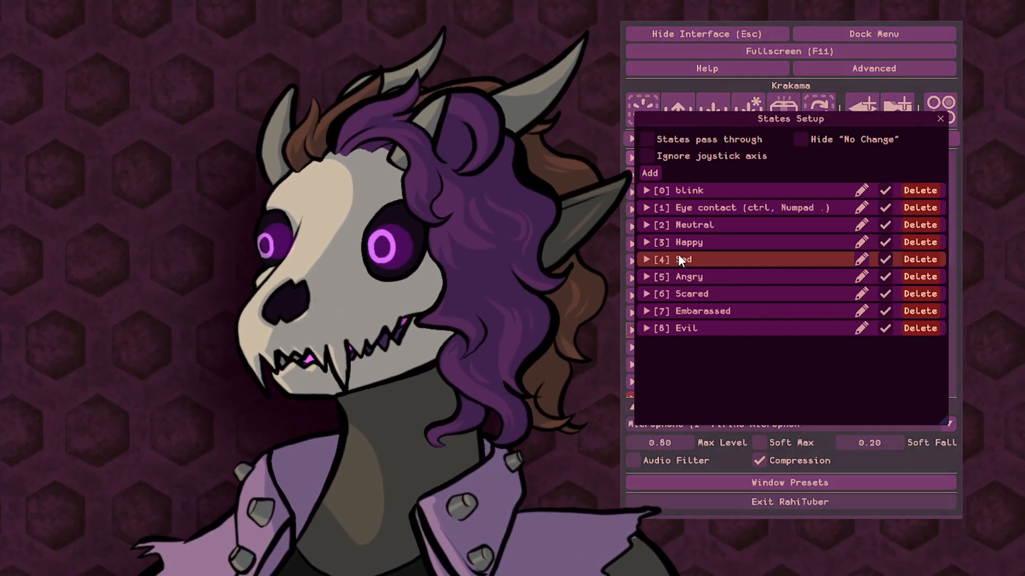
pyautogui.press('ctrl+KP_Decimal')
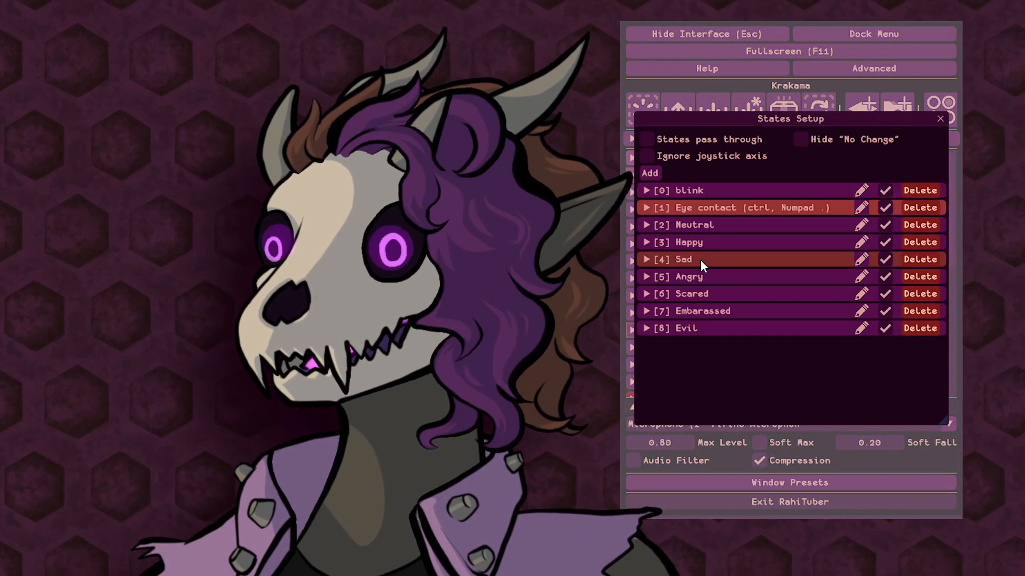
pyautogui.press('ctrl+KP_Decimal')
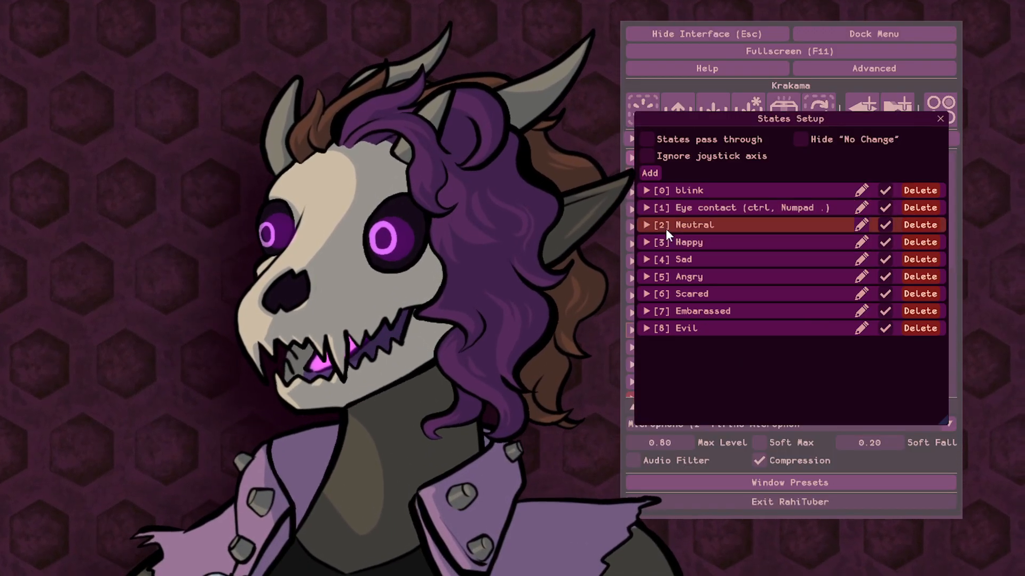
# Inspect the hotkeys, Active Type and layer settings of the Neutral and Sad states, and collapse each state again
pyautogui.click(646, 226)
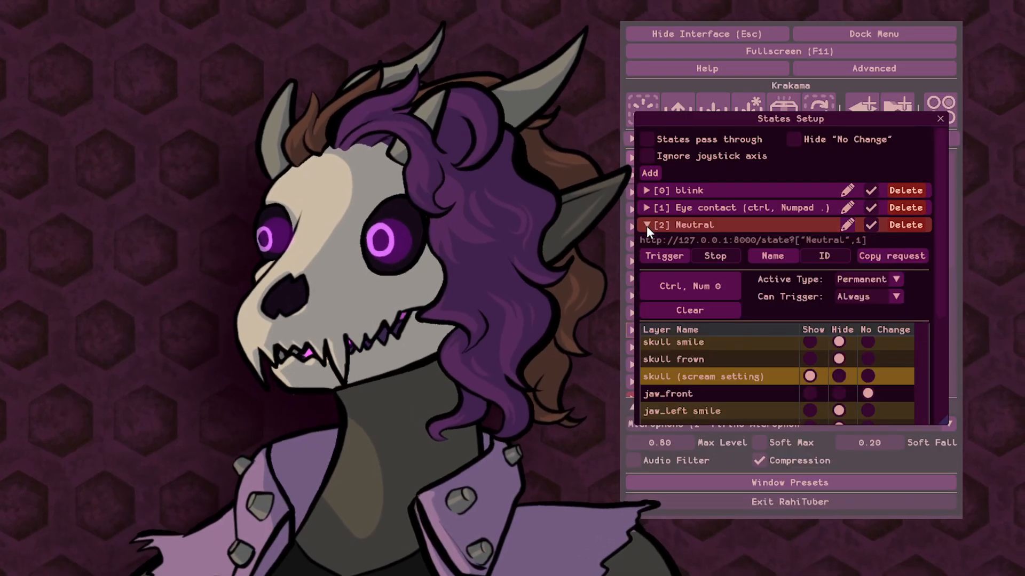
pyautogui.click(719, 226)
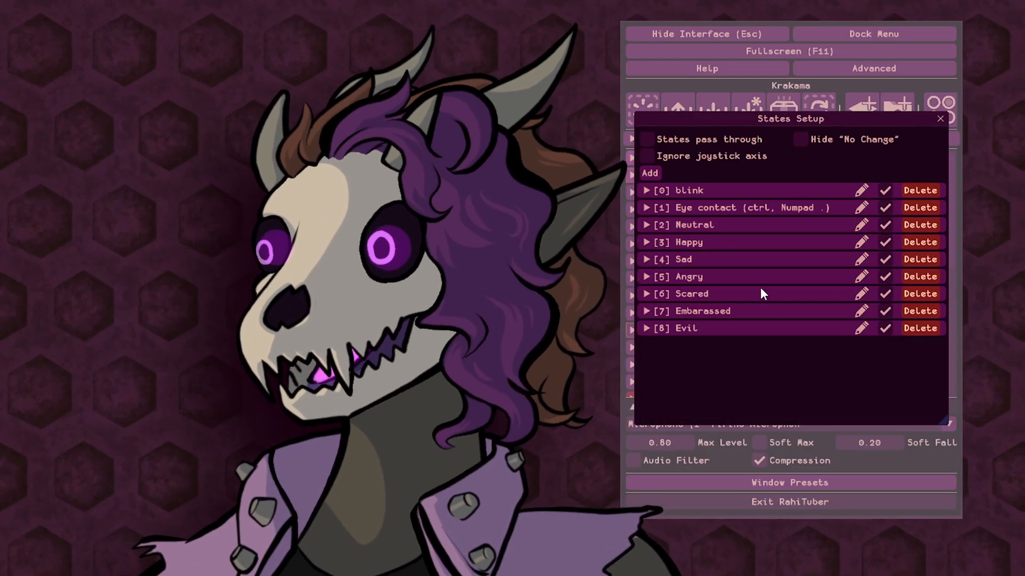
pyautogui.click(738, 260)
pyautogui.click(738, 260)
pyautogui.click(739, 258)
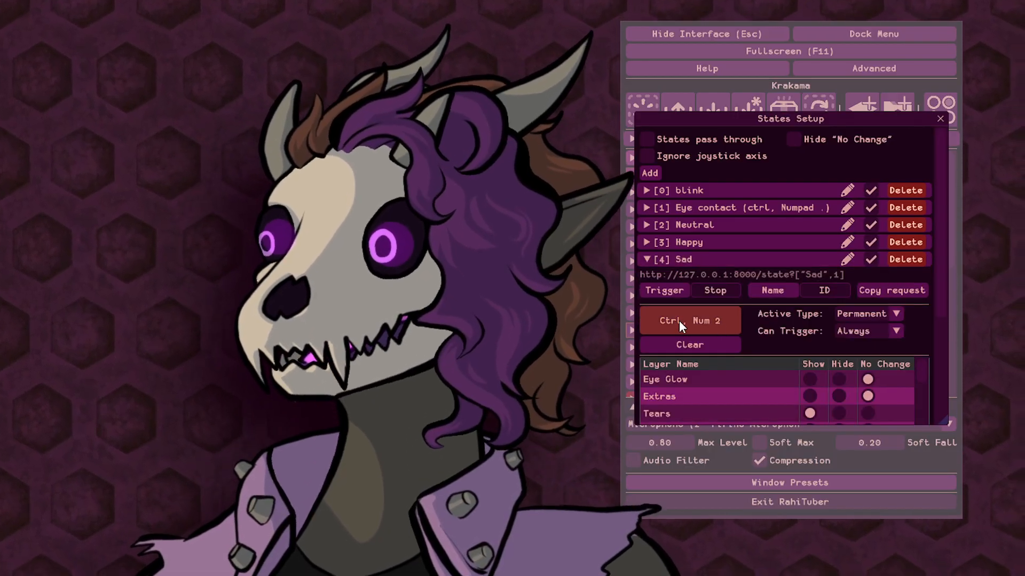
pyautogui.click(694, 260)
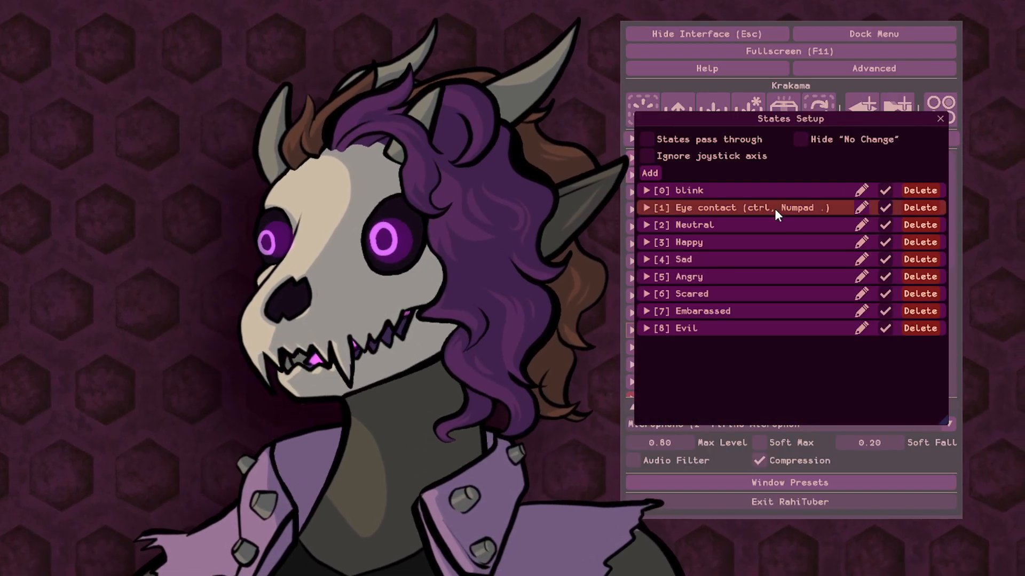
# Toggle the Eye contact state repeatedly with its hotkey to check how the avatar's eyes react
pyautogui.press('ctrl+KP_Decimal')
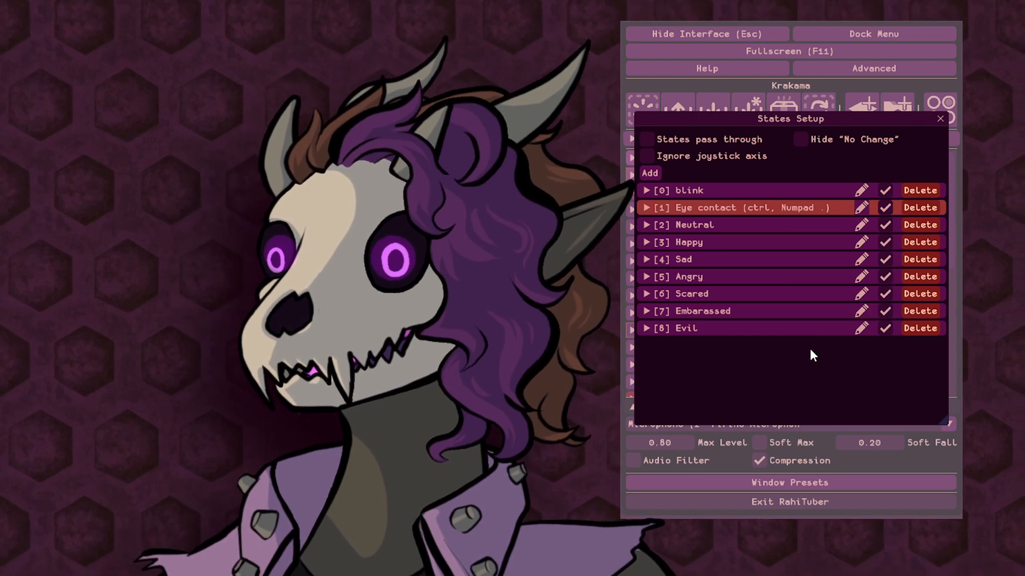
pyautogui.press('ctrl+KP_Decimal')
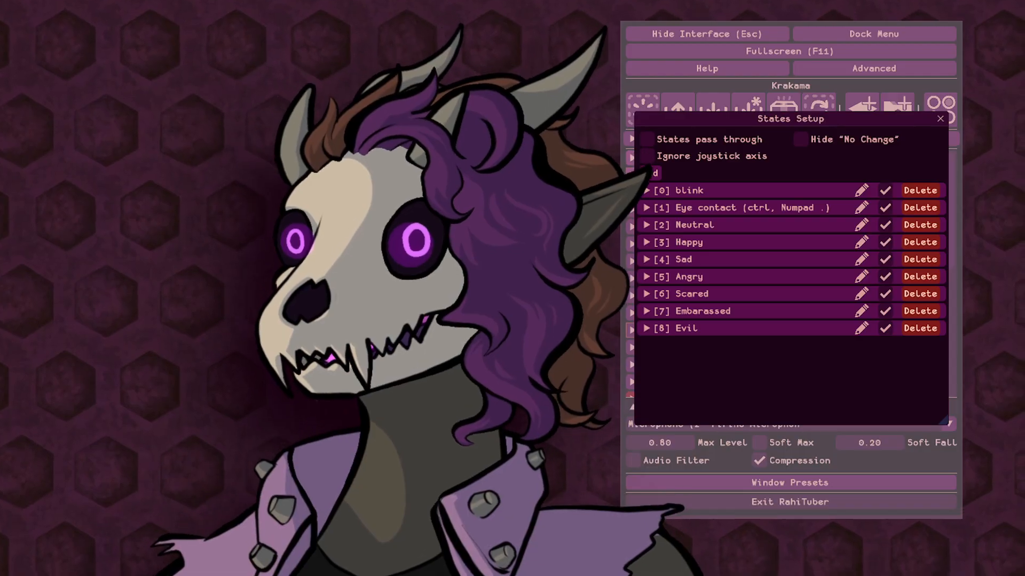
pyautogui.press('ctrl+KP_Decimal')
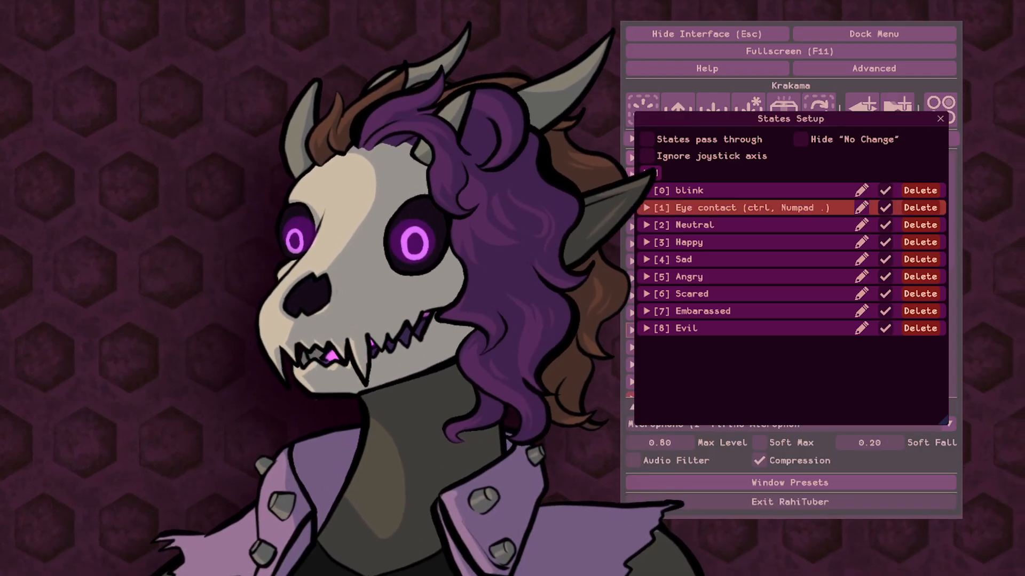
pyautogui.press('ctrl+KP_Decimal')
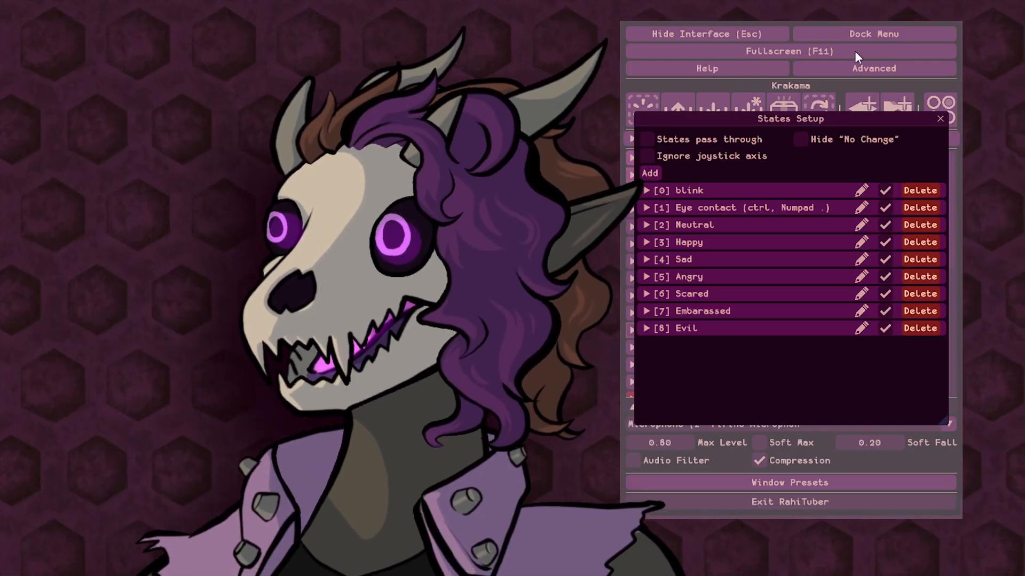
# Close the States Setup, start loading another layer set, and browse up from the Krakama folder to switch to the C: drive
pyautogui.click(942, 120)
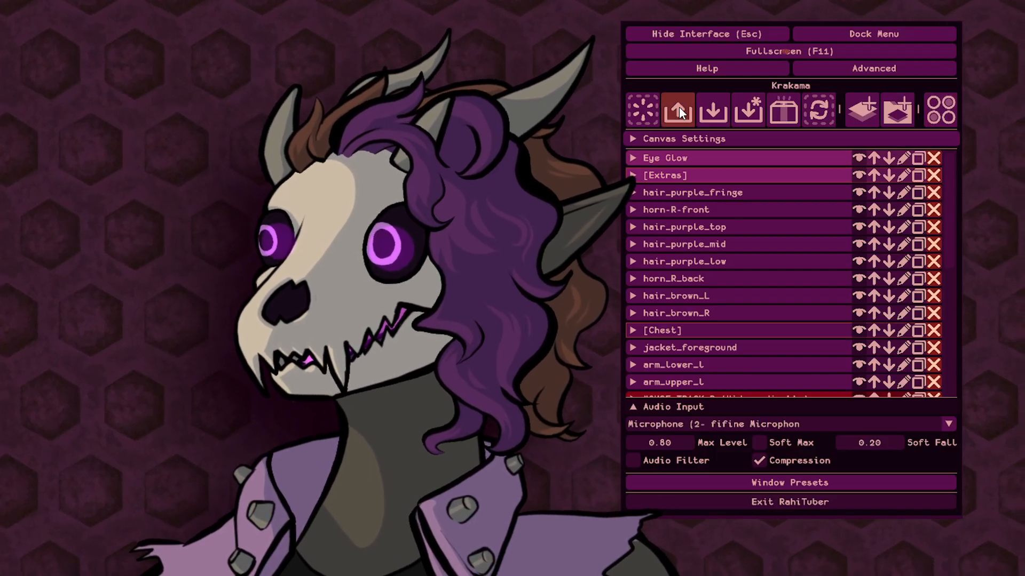
pyautogui.click(678, 110)
pyautogui.click(662, 68)
pyautogui.click(661, 68)
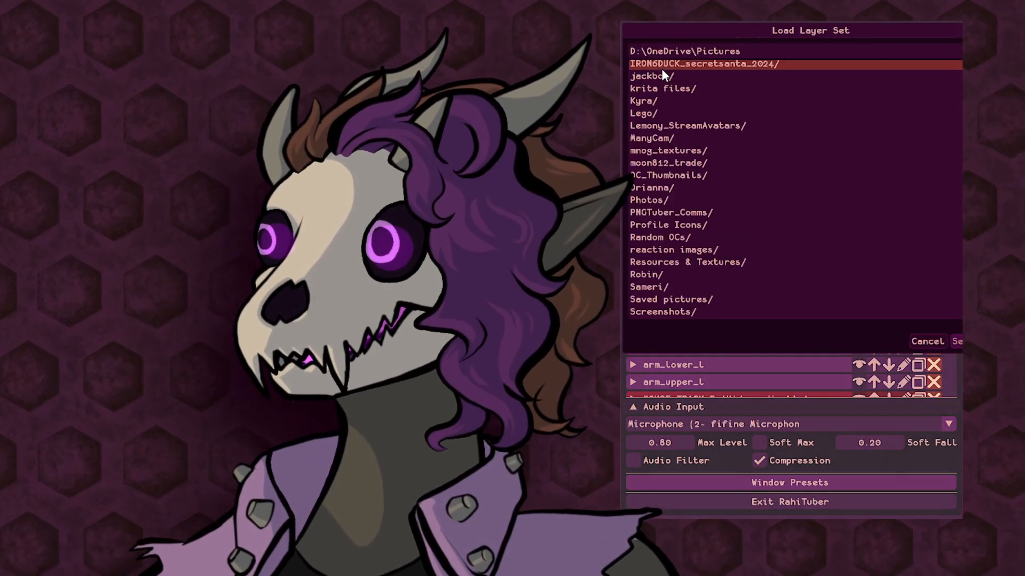
pyautogui.click(661, 69)
pyautogui.scroll(-5, 677, 66)
pyautogui.scroll(6, 676, 65)
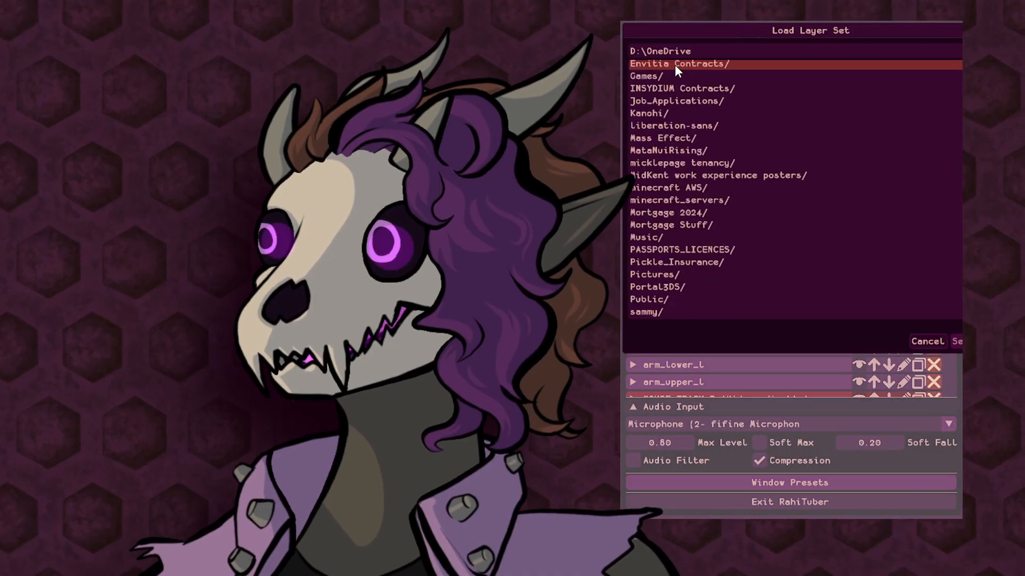
pyautogui.click(674, 65)
pyautogui.scroll(5, 664, 75)
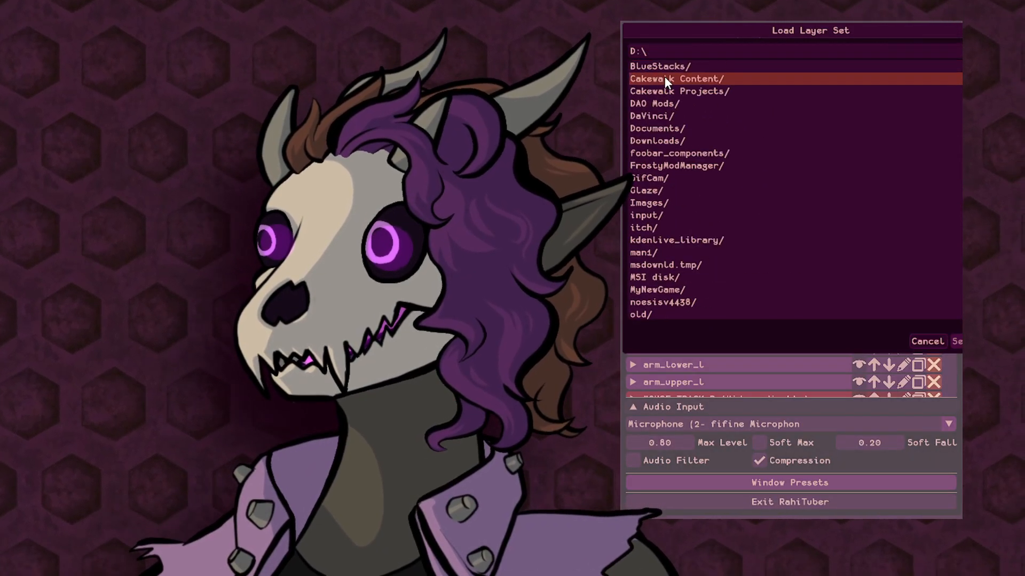
pyautogui.click(667, 76)
# Load the layer set EDIE_V2.xml from the C:\RahiTuber folder
pyautogui.scroll(-4, 676, 142)
pyautogui.scroll(-2, 677, 142)
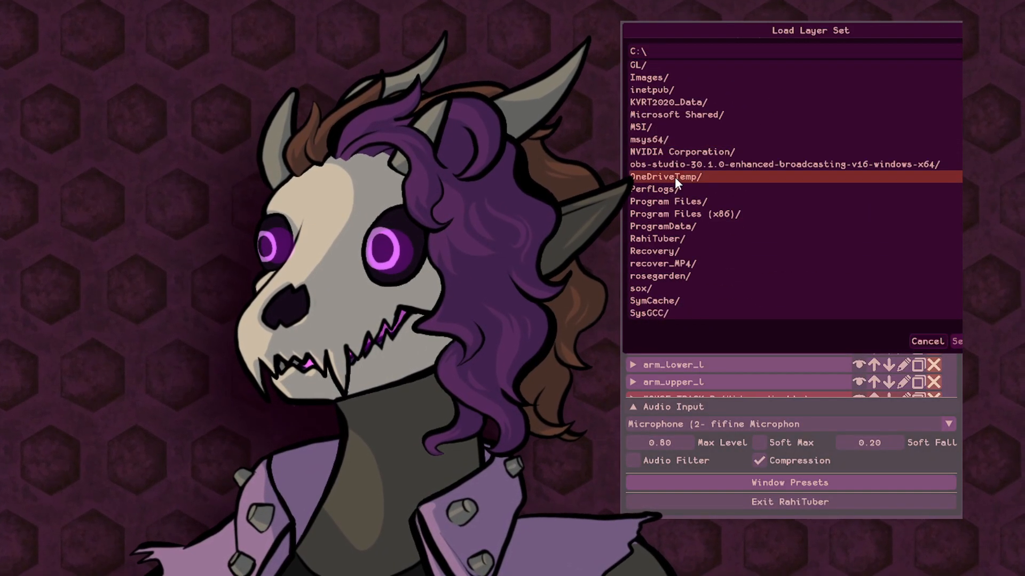
pyautogui.click(675, 239)
pyautogui.scroll(-6, 754, 181)
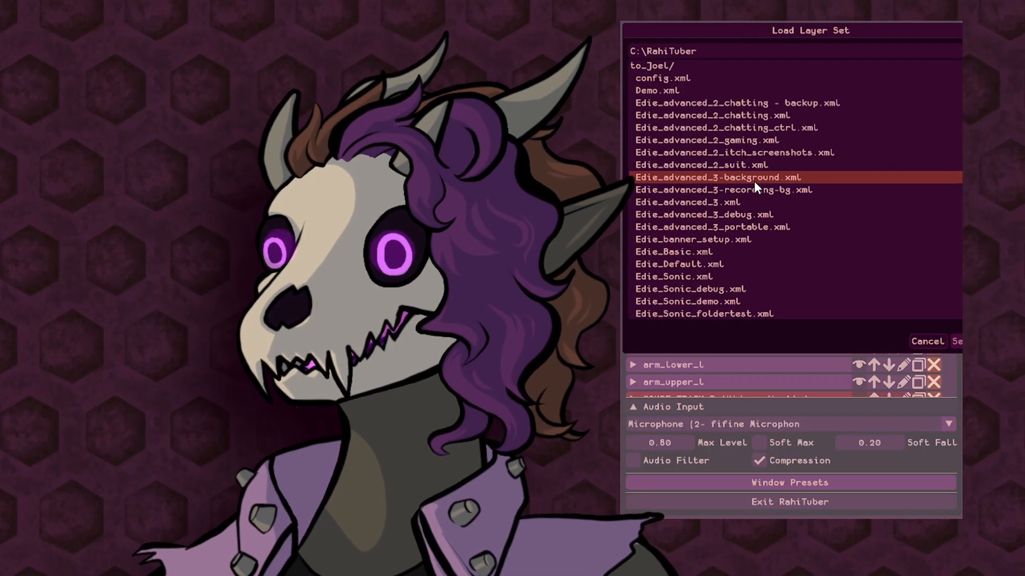
pyautogui.scroll(6, 747, 282)
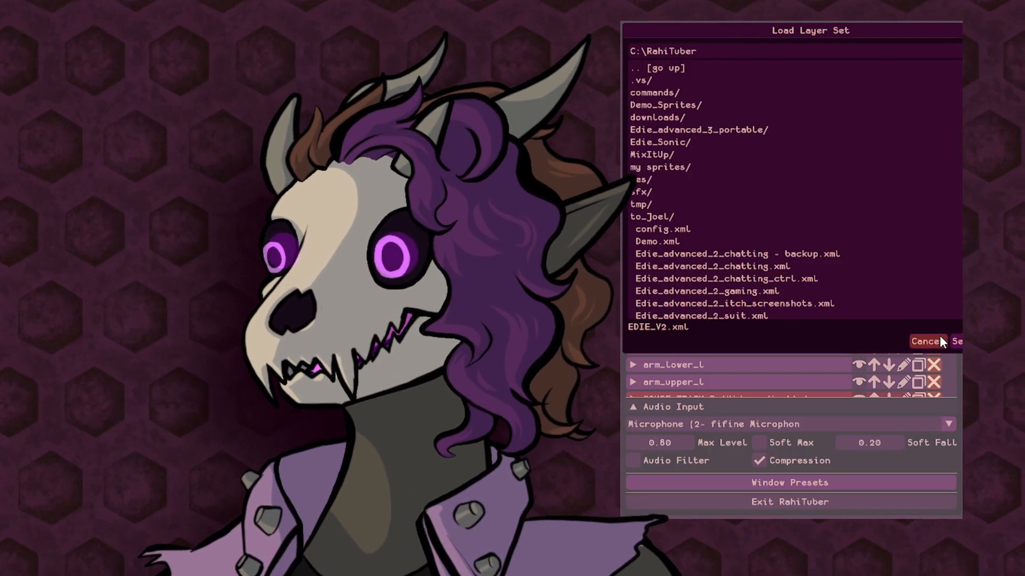
pyautogui.click(952, 341)
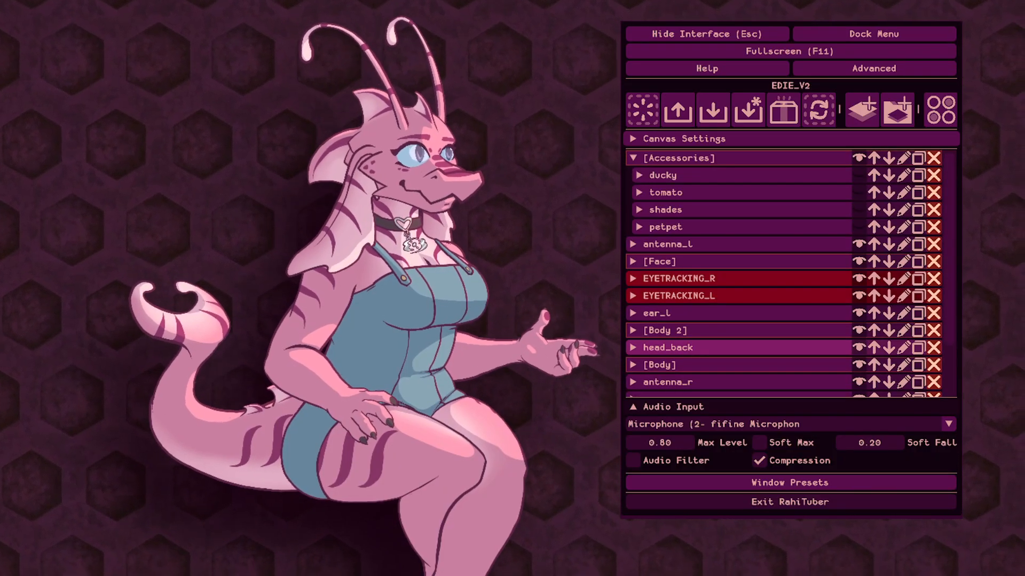
# Collapse the Accessories folder in the layer list and open the States Setup of the EDIE_V2 set
pyautogui.click(735, 161)
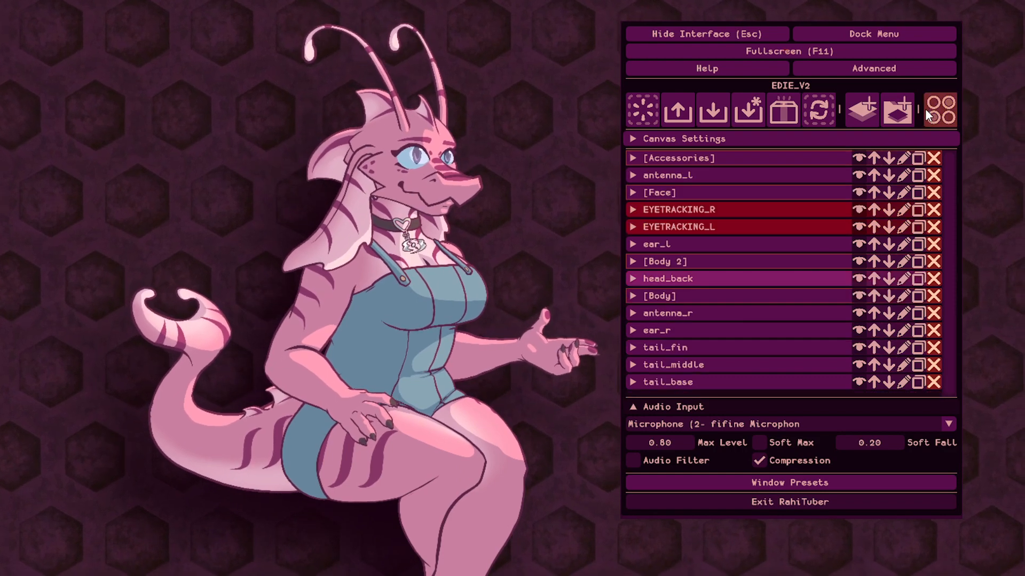
pyautogui.click(940, 109)
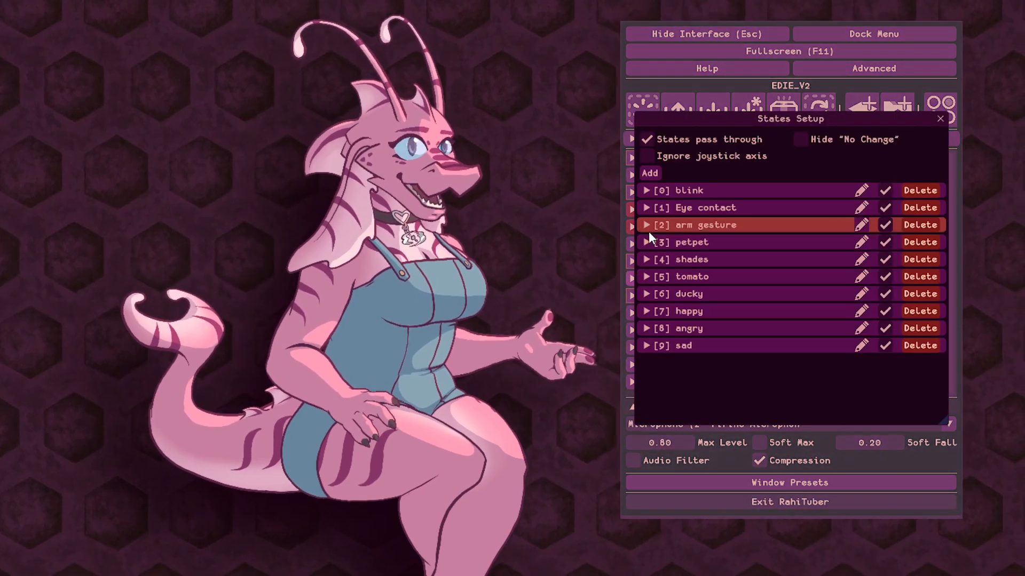
# Expand the arm gesture state to review its settings and Active Type options, and collapse it
pyautogui.click(647, 227)
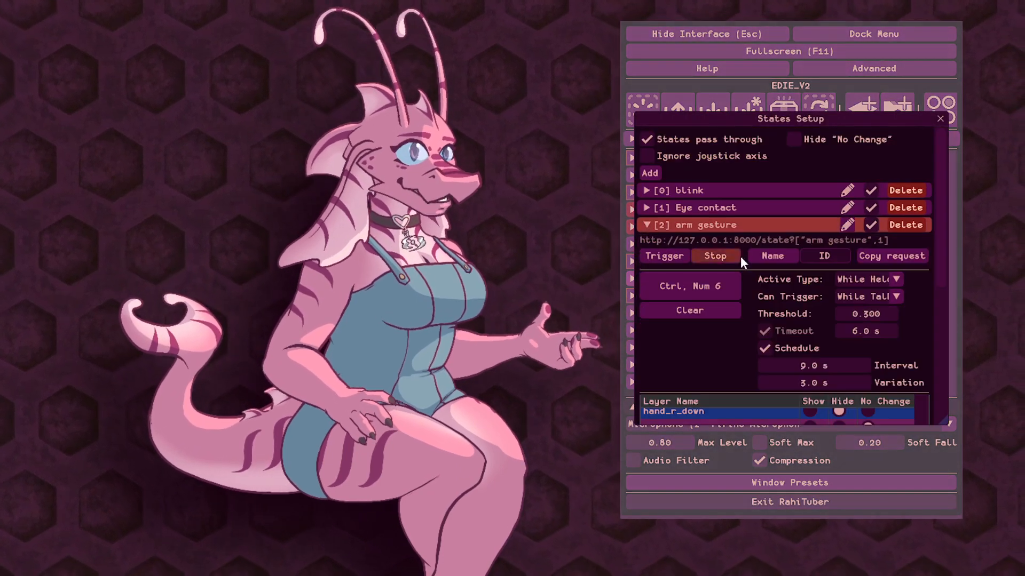
pyautogui.click(894, 280)
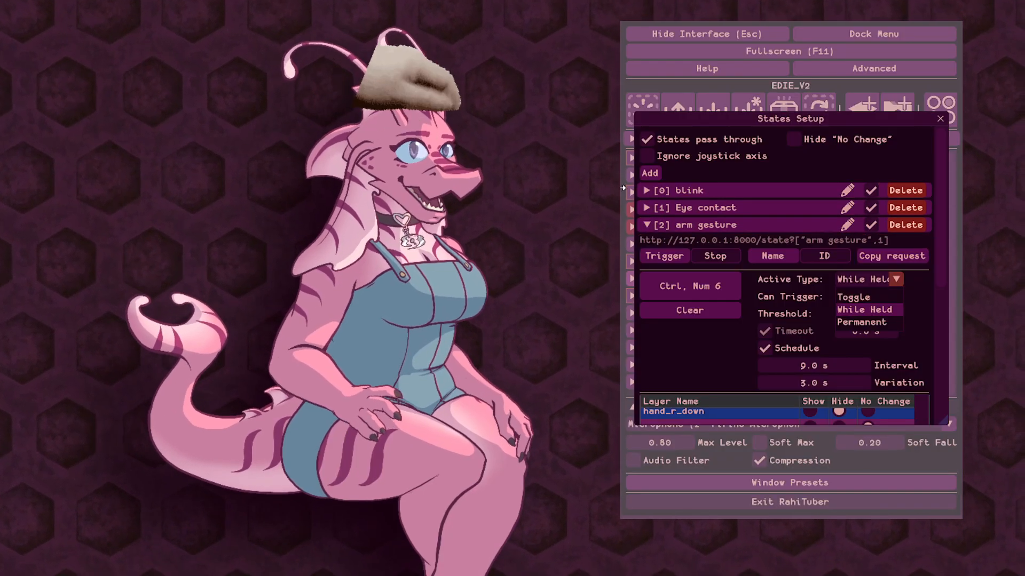
pyautogui.click(642, 220)
pyautogui.click(645, 225)
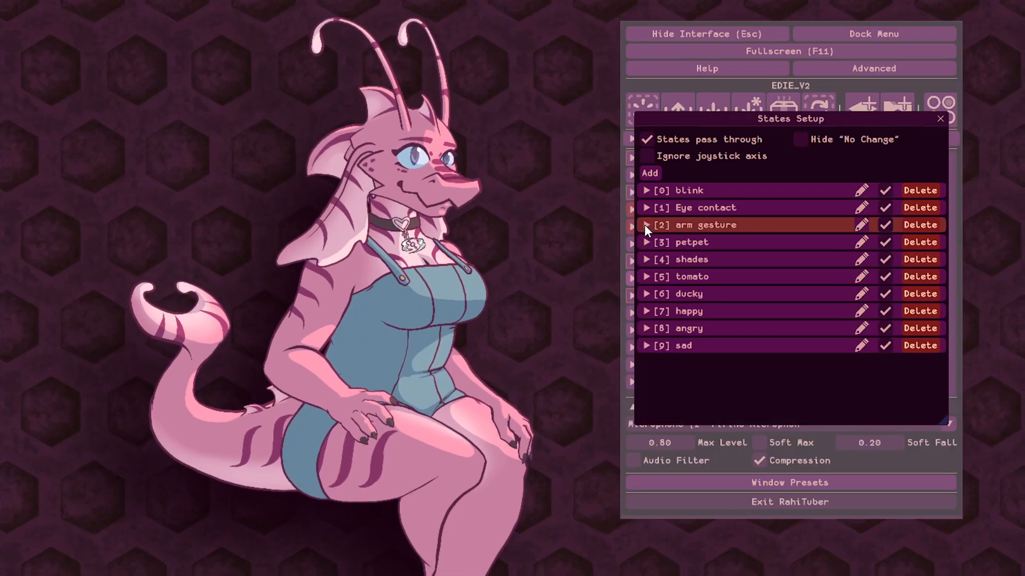
# Expand the petpet state to review its trigger and timeout settings, and collapse it again
pyautogui.click(717, 243)
pyautogui.click(747, 244)
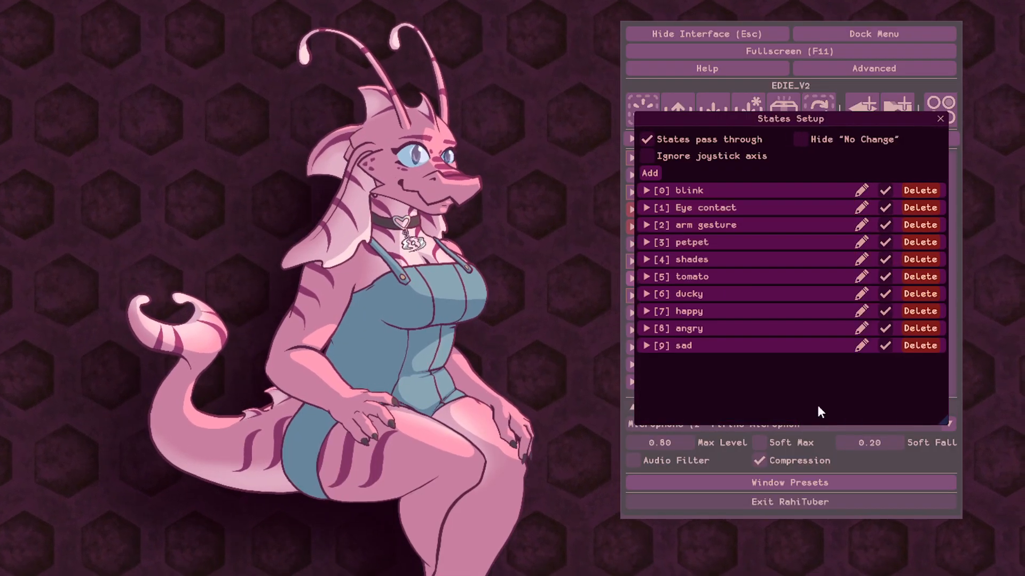
pyautogui.click(766, 243)
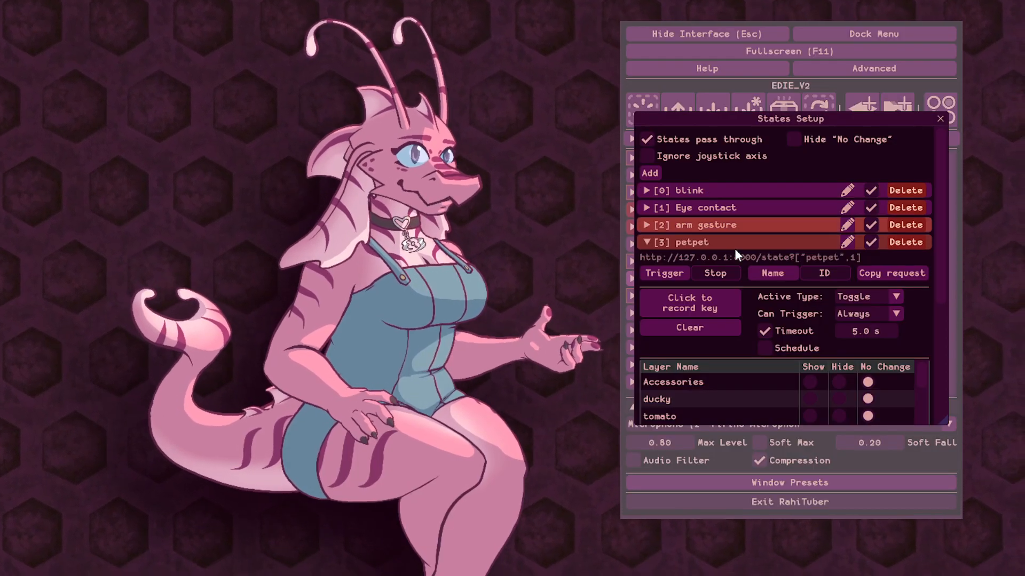
pyautogui.click(645, 242)
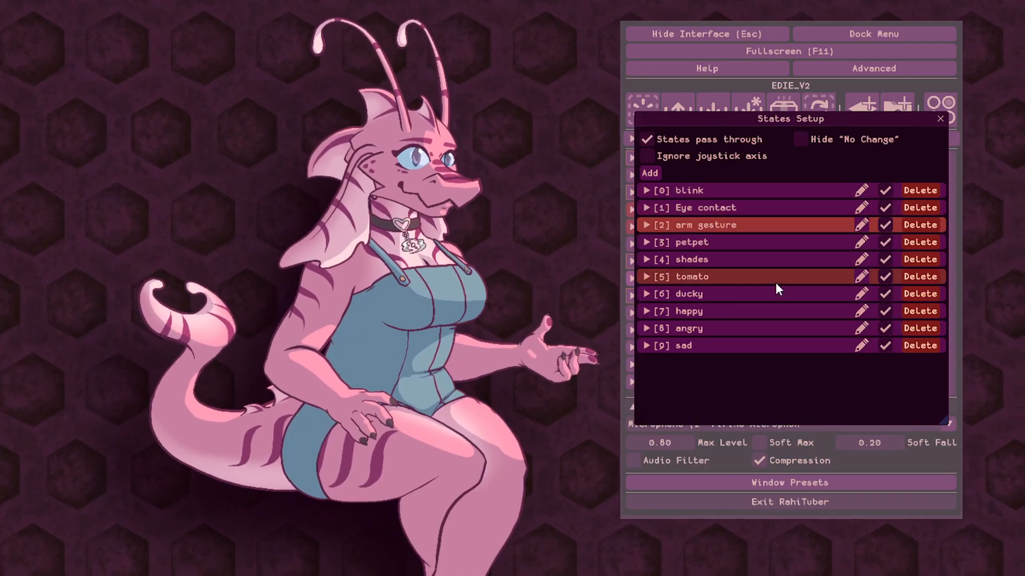
# Expand the tomato state and examine its hotkey, timeout and per-layer Show/Hide settings
pyautogui.click(776, 283)
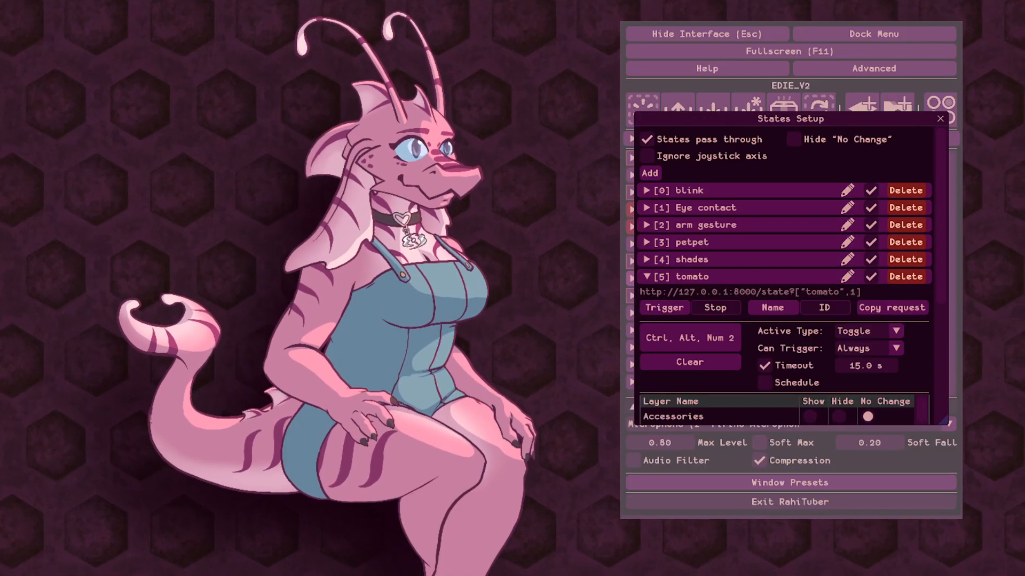
pyautogui.click(713, 278)
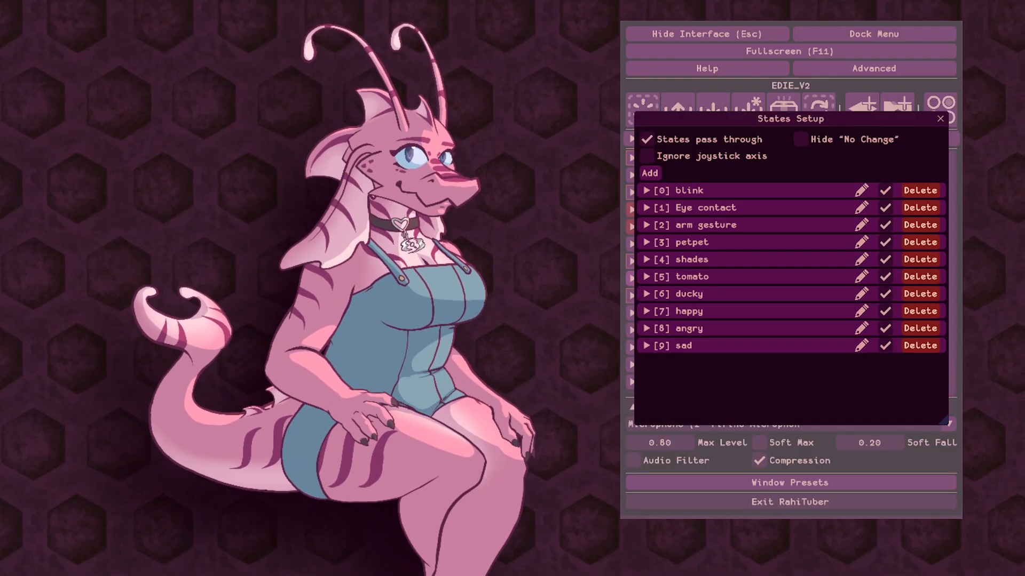
pyautogui.click(710, 277)
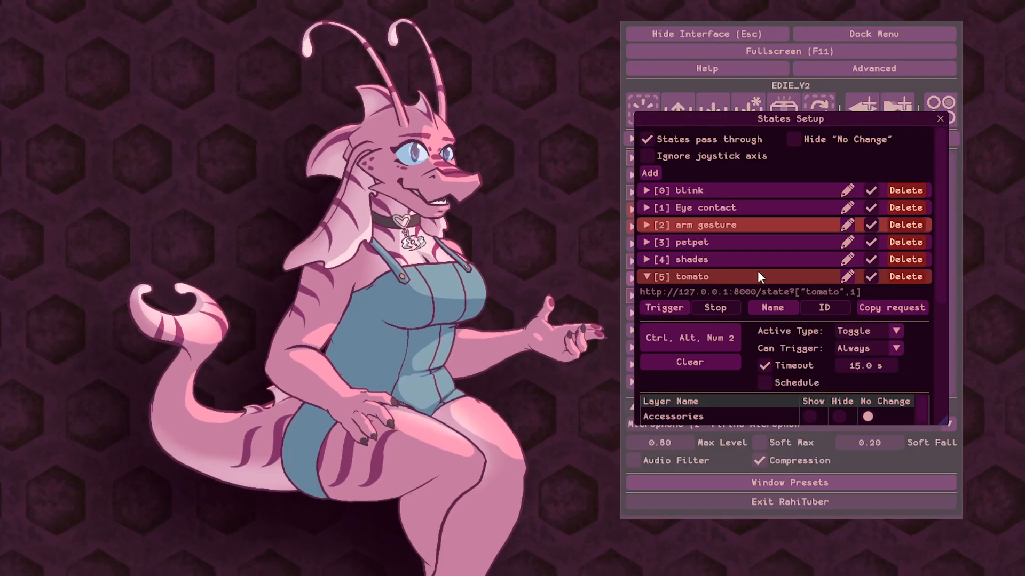
pyautogui.scroll(-2, 727, 346)
pyautogui.scroll(5, 728, 395)
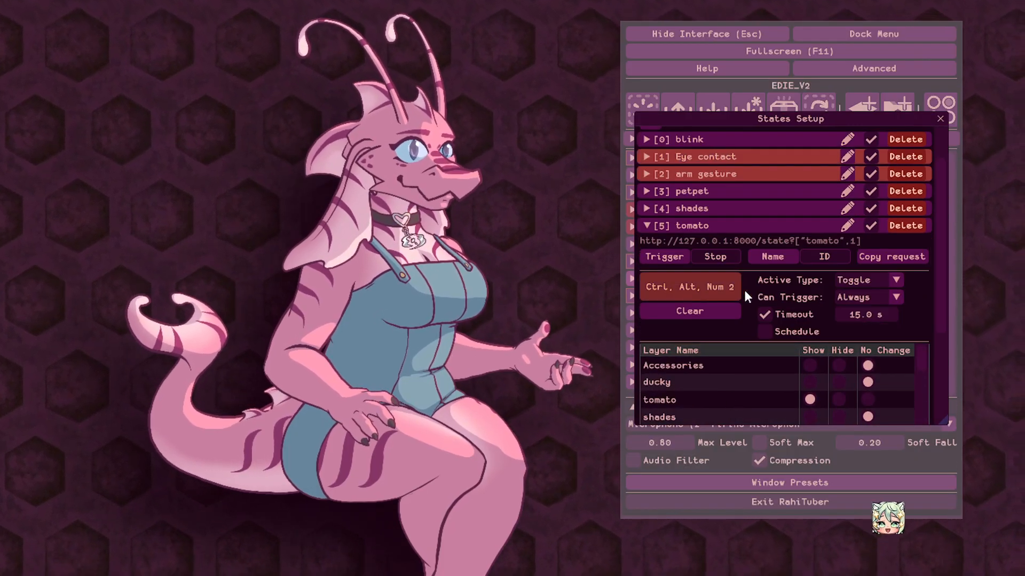
pyautogui.scroll(-2, 790, 262)
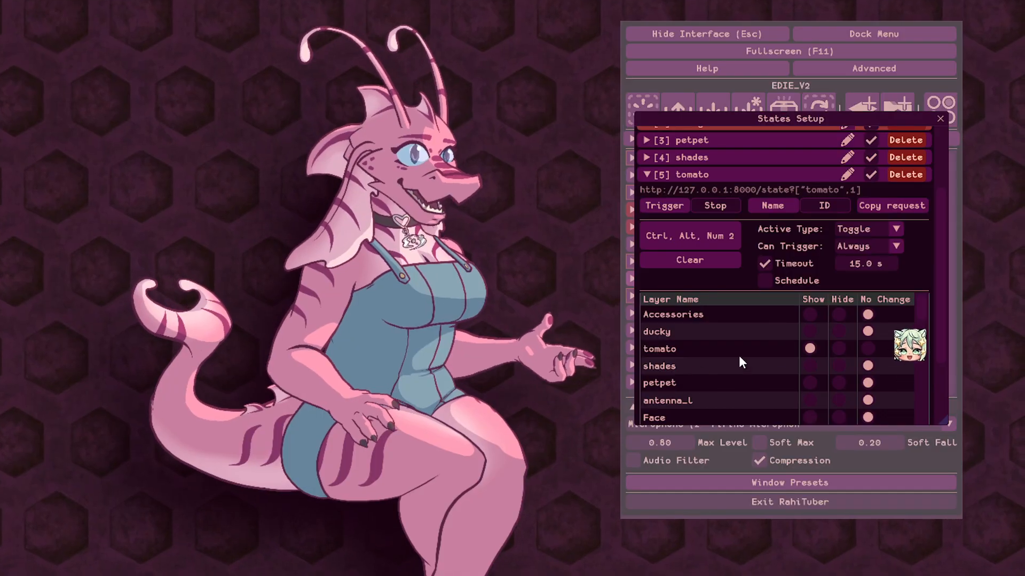
# Close the States Setup and review the sprite sheet setup of the tomato layer in the Accessories folder, saving it without changes
pyautogui.click(940, 119)
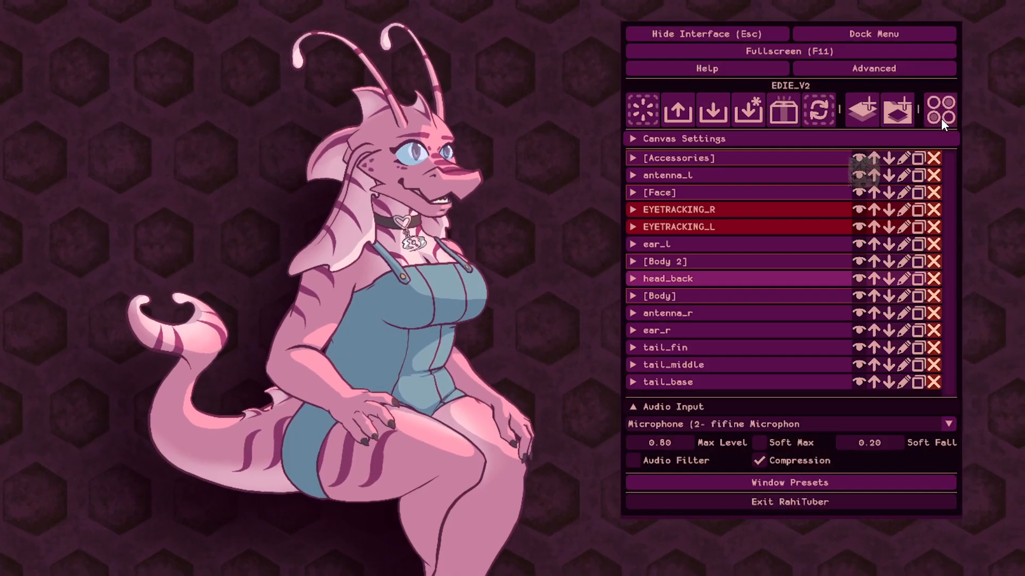
pyautogui.click(643, 159)
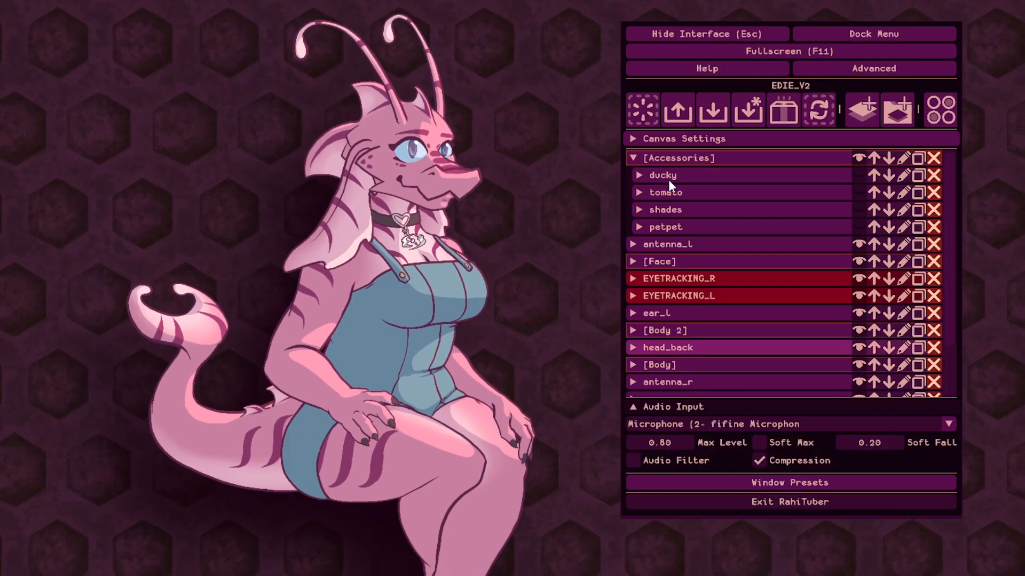
pyautogui.click(645, 195)
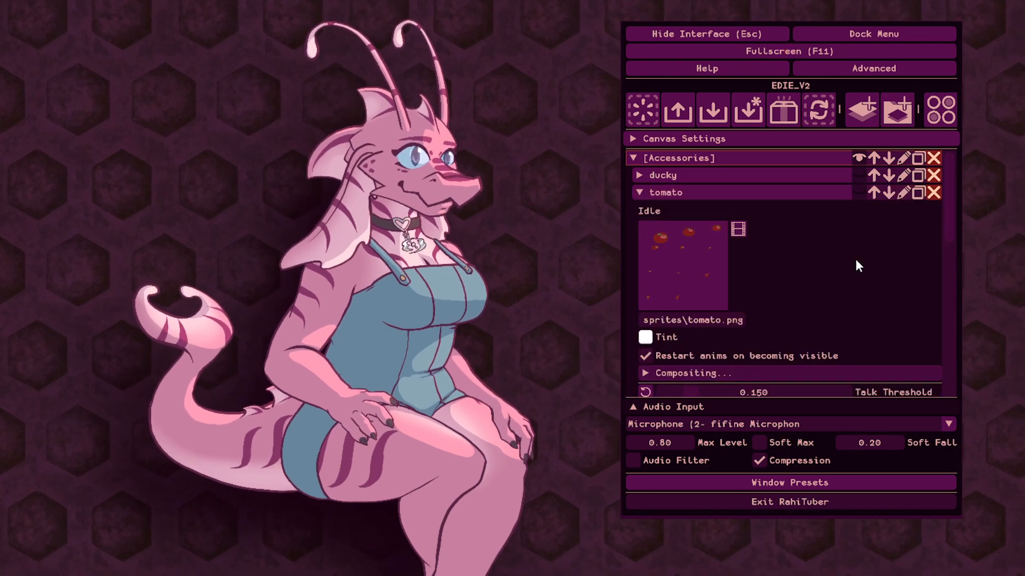
pyautogui.scroll(-2, 687, 219)
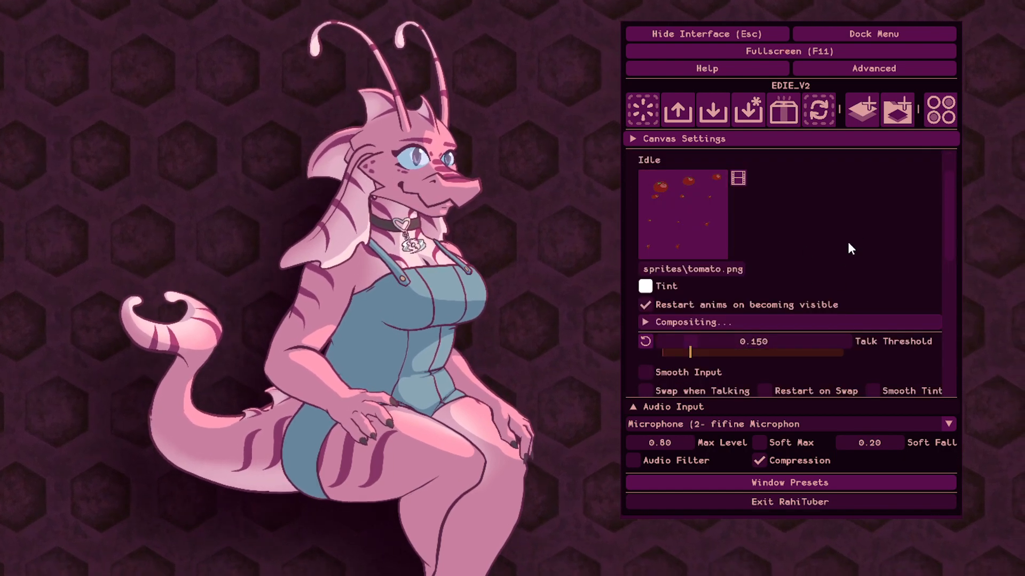
pyautogui.click(738, 177)
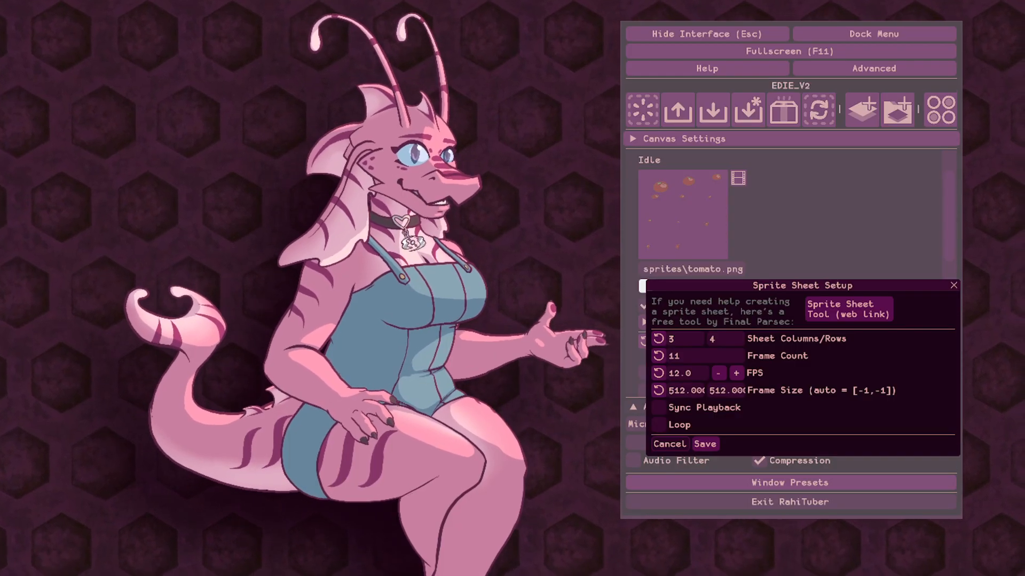
pyautogui.click(705, 444)
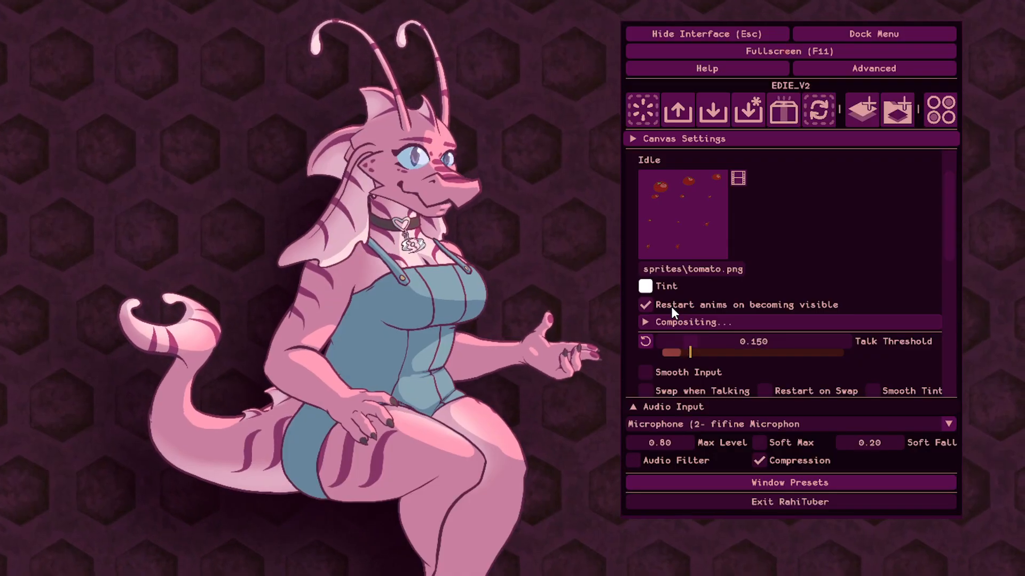
# Show and hide the tomato layer several times to preview its animation restarting, and collapse the layer
pyautogui.scroll(2, 873, 265)
pyautogui.scroll(-2, 873, 258)
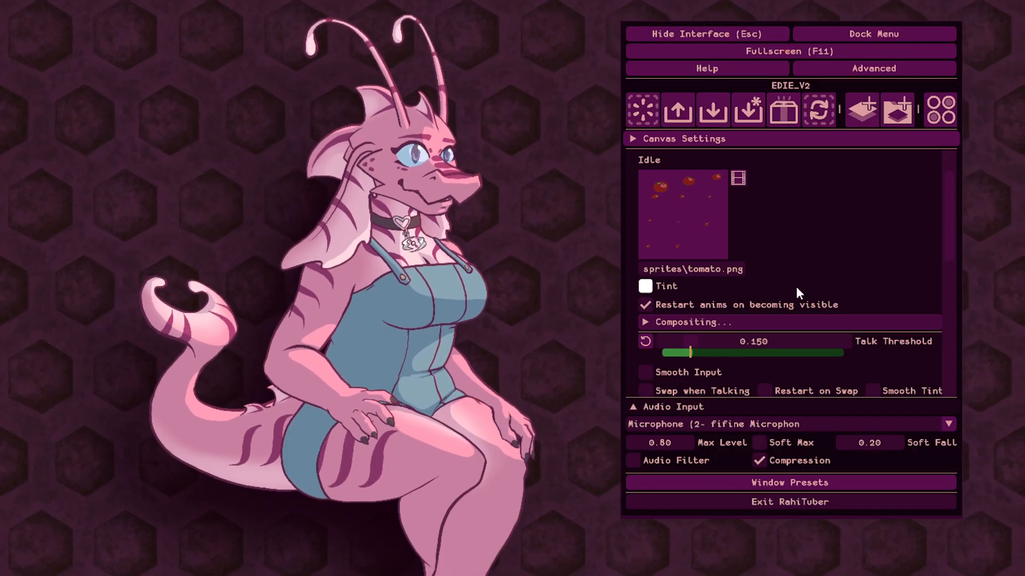
pyautogui.scroll(2, 806, 267)
pyautogui.click(856, 193)
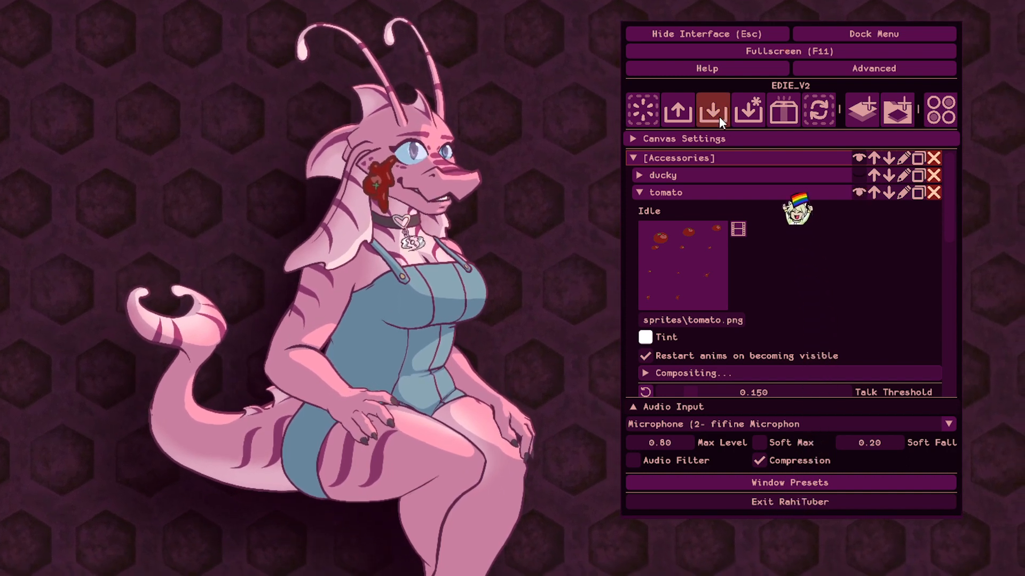
pyautogui.click(857, 193)
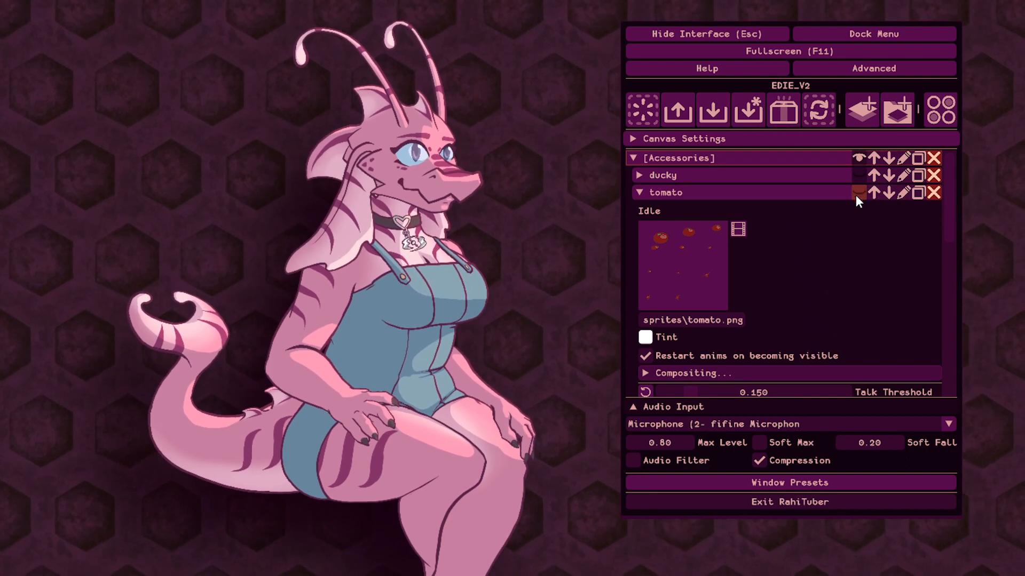
pyautogui.click(858, 192)
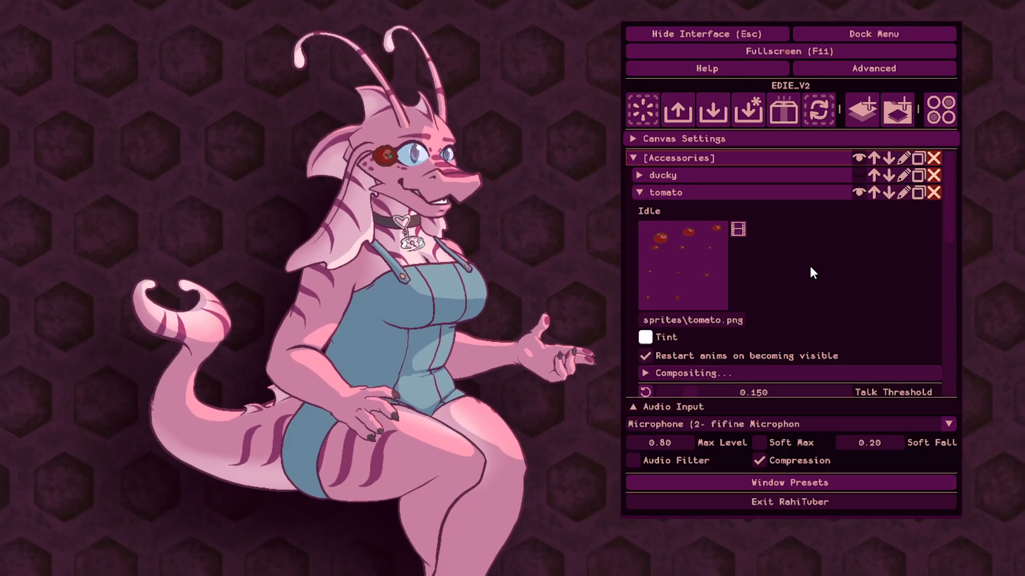
pyautogui.click(862, 194)
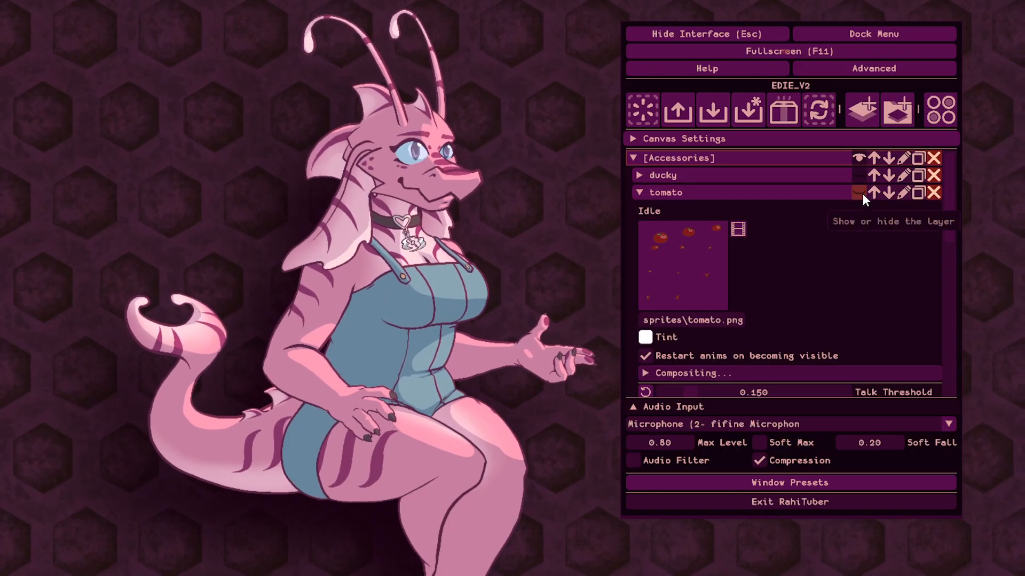
pyautogui.click(863, 193)
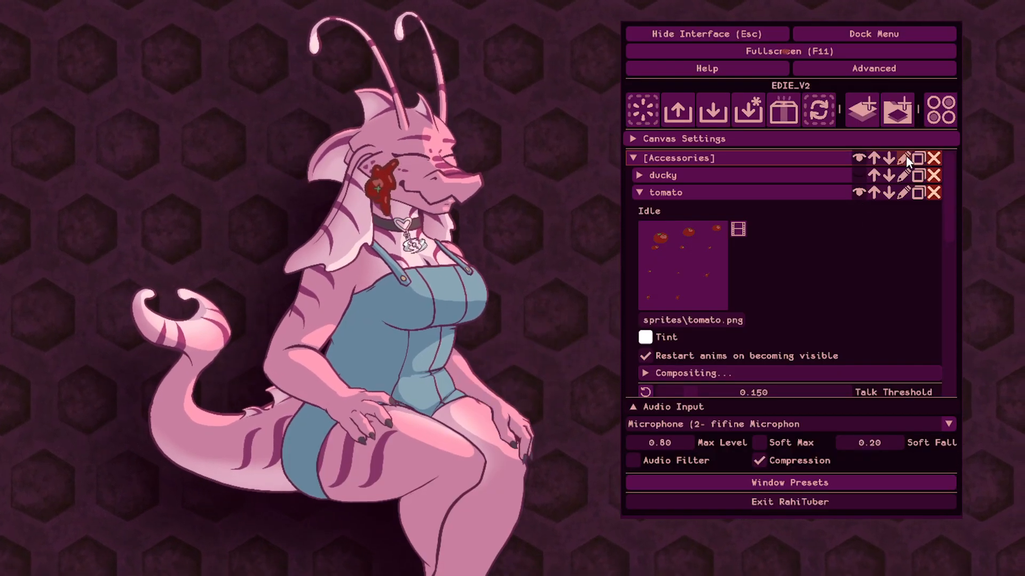
pyautogui.click(861, 193)
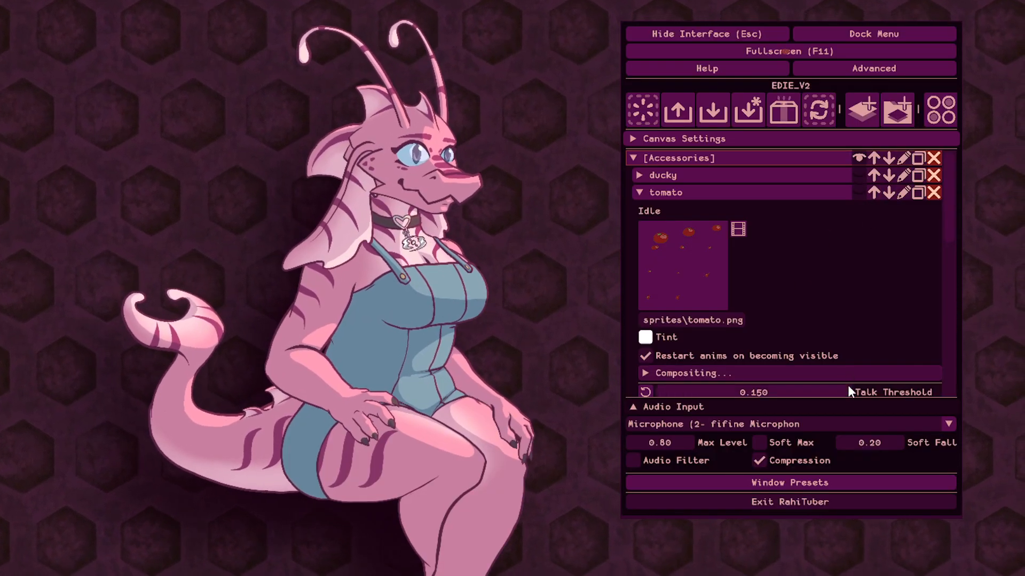
pyautogui.scroll(-3, 842, 247)
pyautogui.scroll(3, 826, 184)
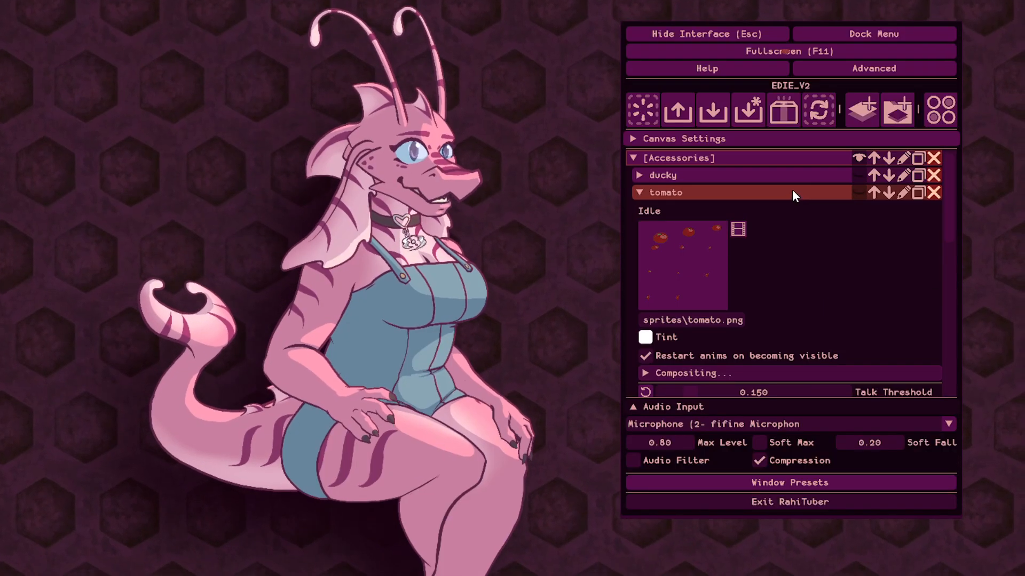
pyautogui.click(690, 192)
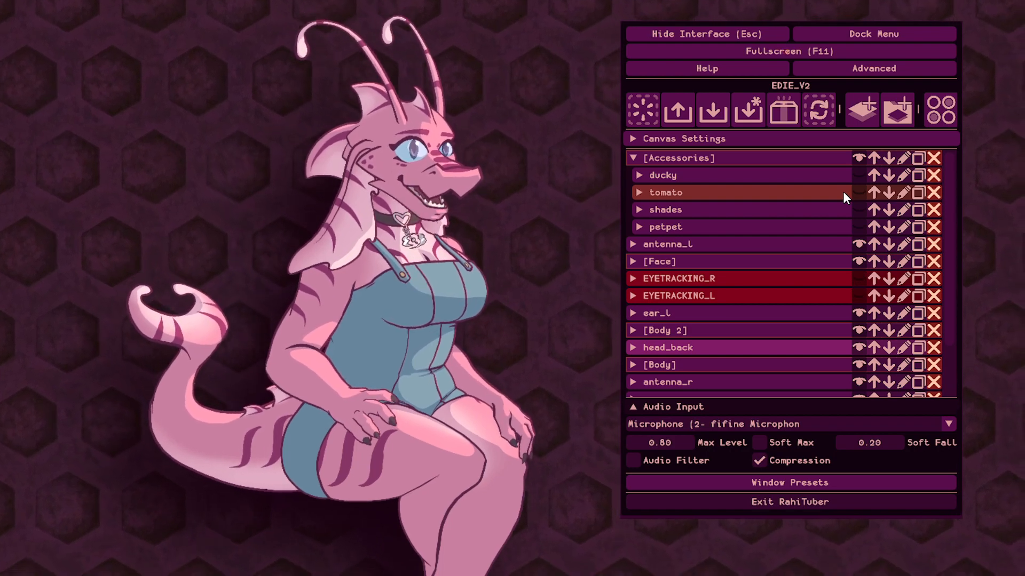
# Open the Advanced Settings, move the window aside to review the options, and close it
pyautogui.click(902, 69)
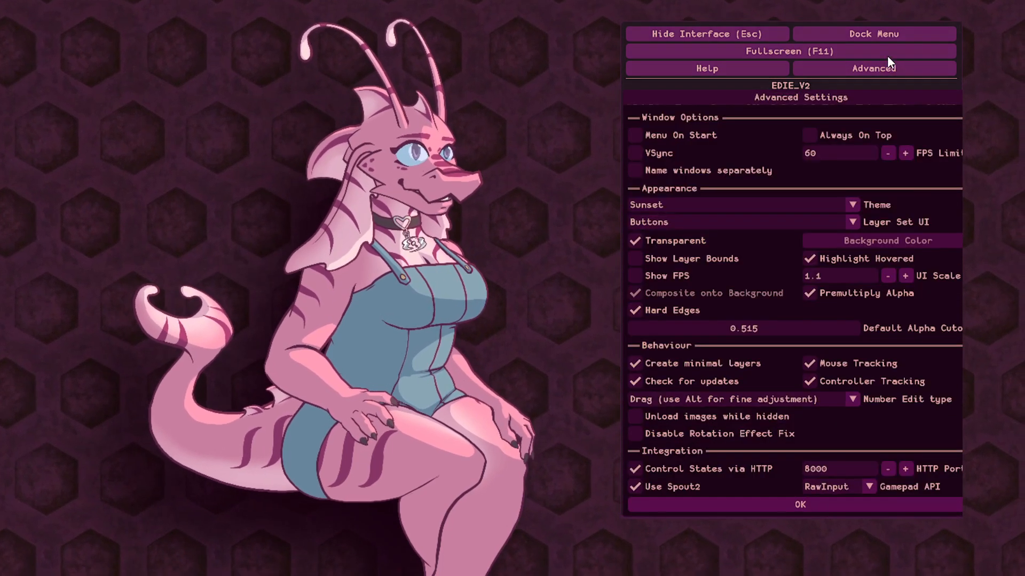
pyautogui.moveTo(902, 95); pyautogui.dragTo(777, 93)
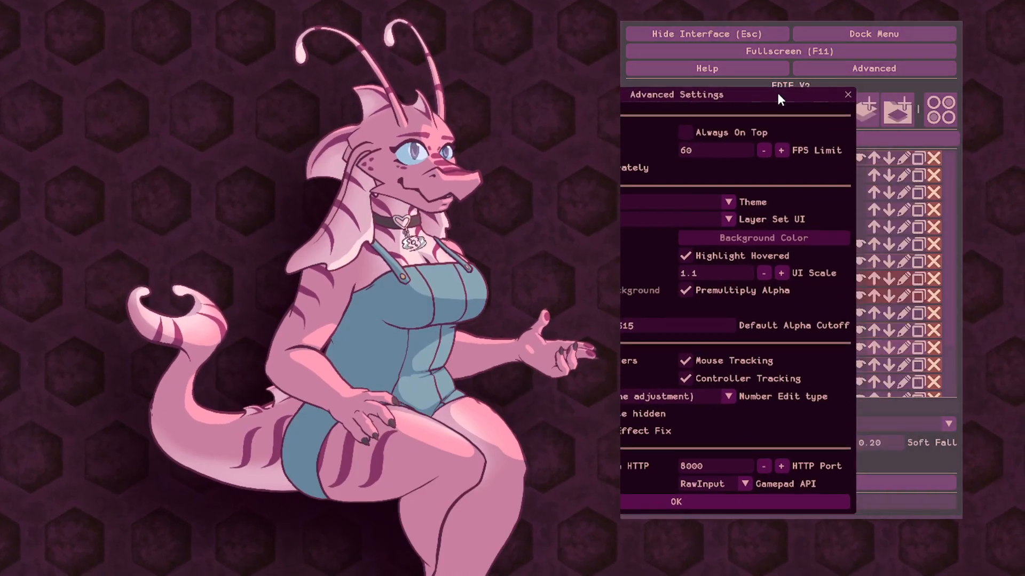
pyautogui.click(849, 95)
# Reopen the States Setup, examine the tomato state's layer table, and trigger the state with its hotkey
pyautogui.click(943, 115)
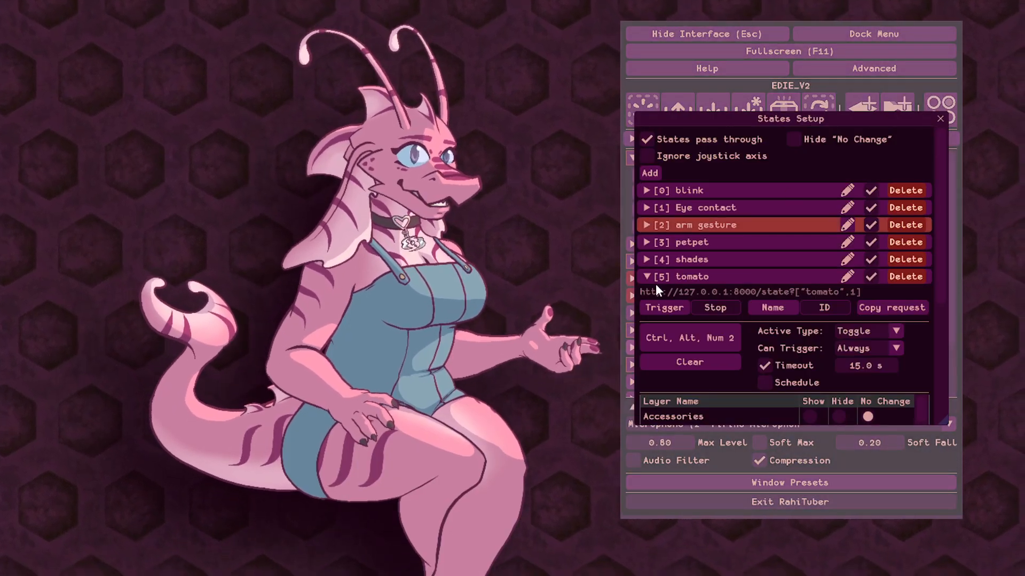
pyautogui.scroll(-3, 825, 182)
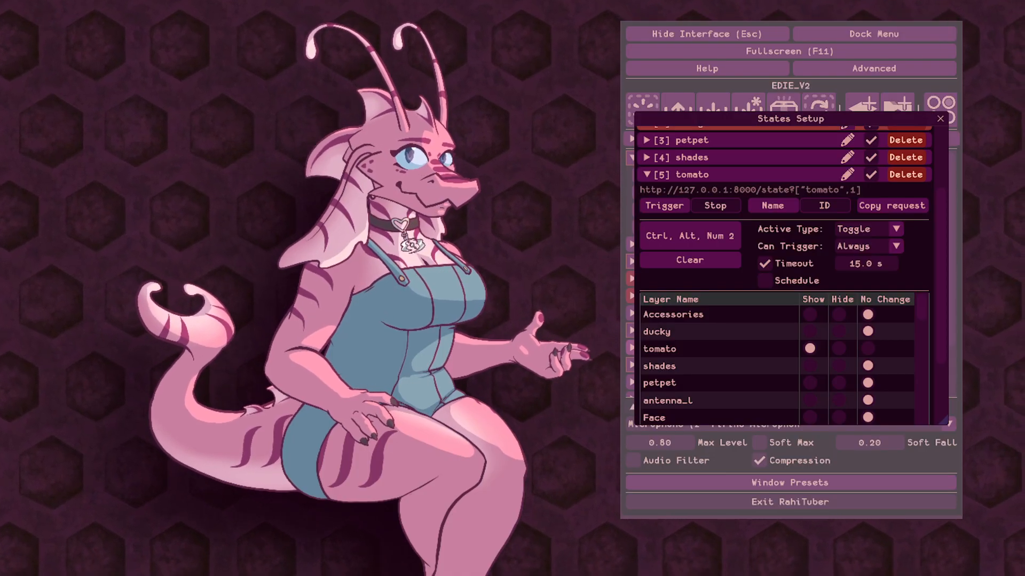
pyautogui.press('ctrl+alt+KP_2')
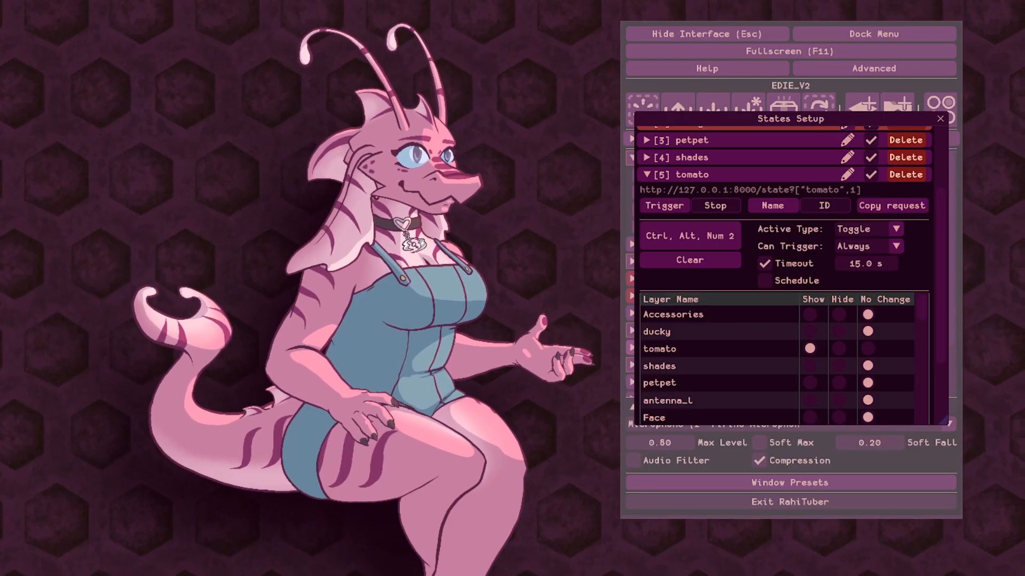
# Inspect the Tomato action's Fetch URL sub-action in the stream automation app, and reopen the States Setup for comparison
pyautogui.click(940, 118)
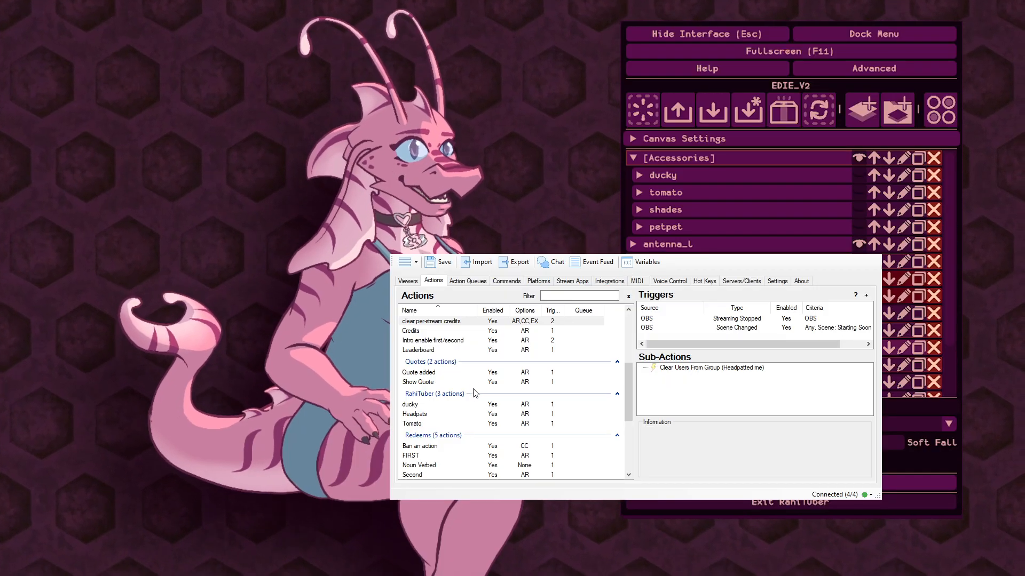
pyautogui.click(422, 425)
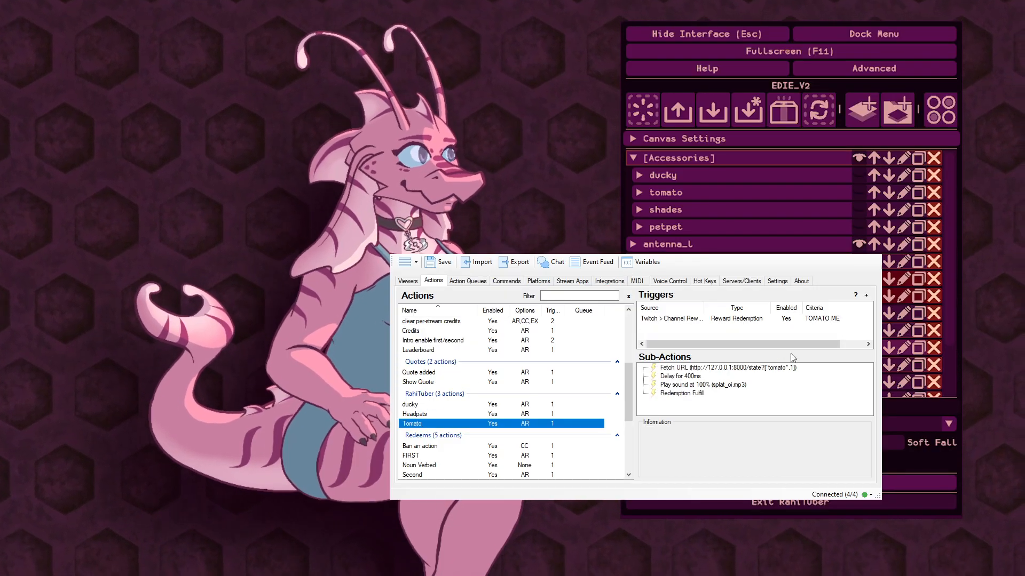
pyautogui.click(710, 367)
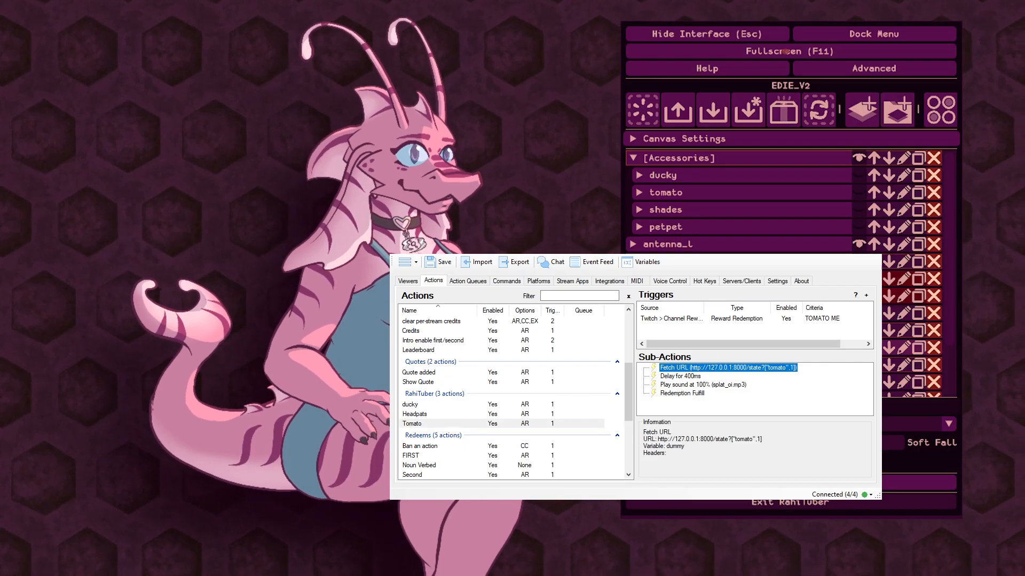
pyautogui.click(941, 109)
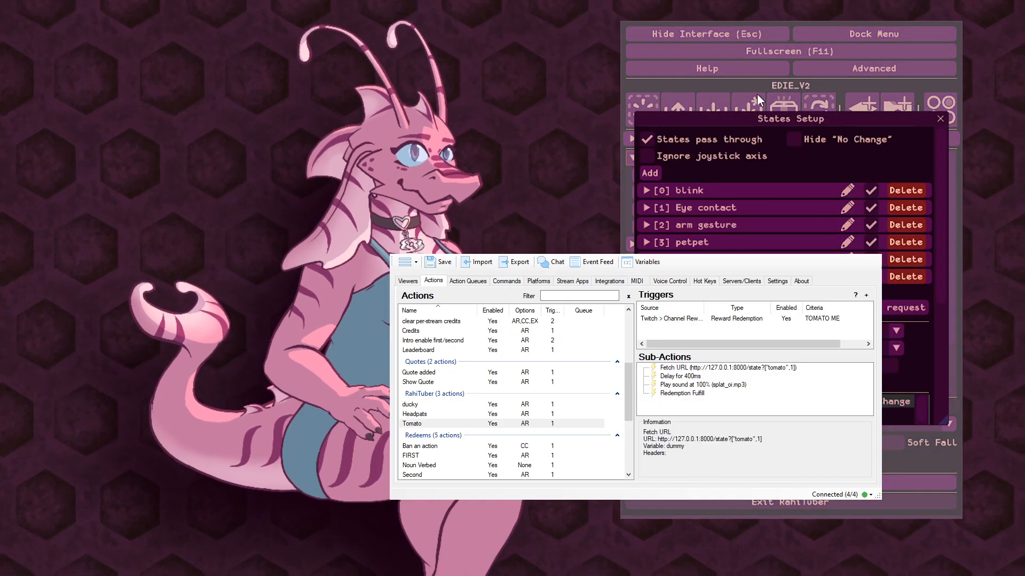
# Move the States Setup clear of the stream automation window and inspect the Tomato action's fetch, delay and sound sub-actions and its Reward Redemption trigger
pyautogui.moveTo(757, 123); pyautogui.dragTo(759, 38)
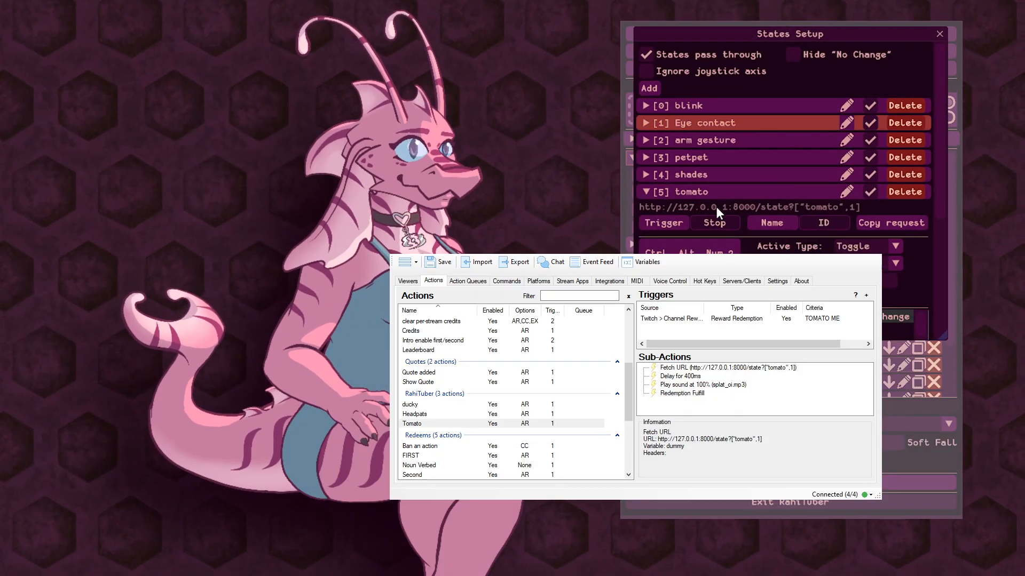
pyautogui.click(734, 368)
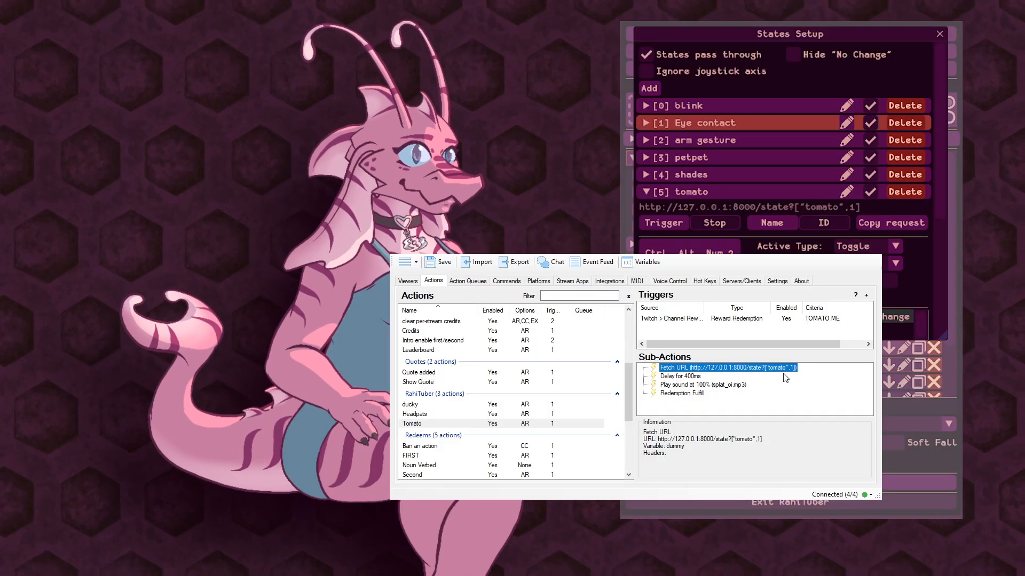
pyautogui.click(697, 377)
pyautogui.click(695, 387)
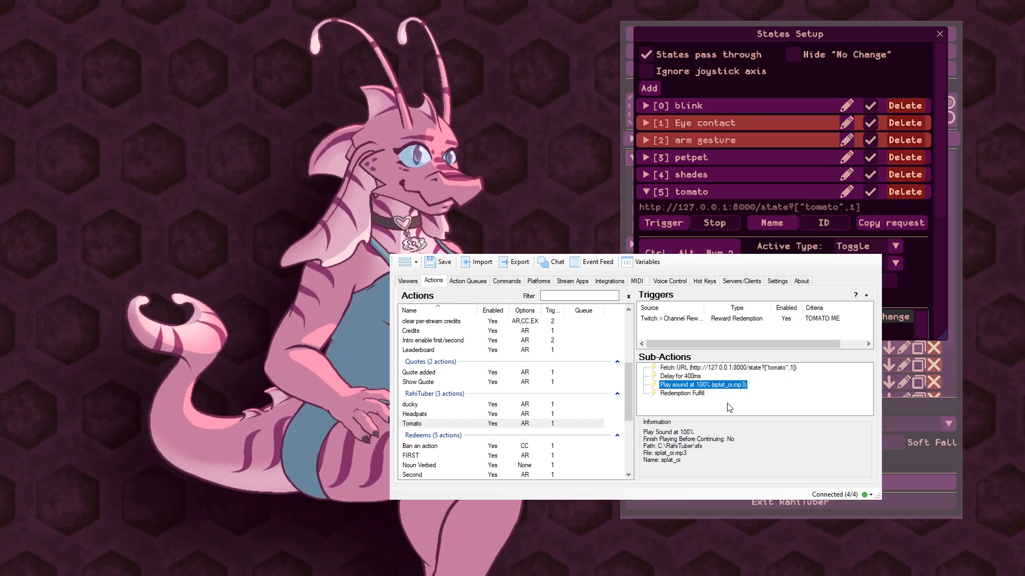
pyautogui.click(752, 320)
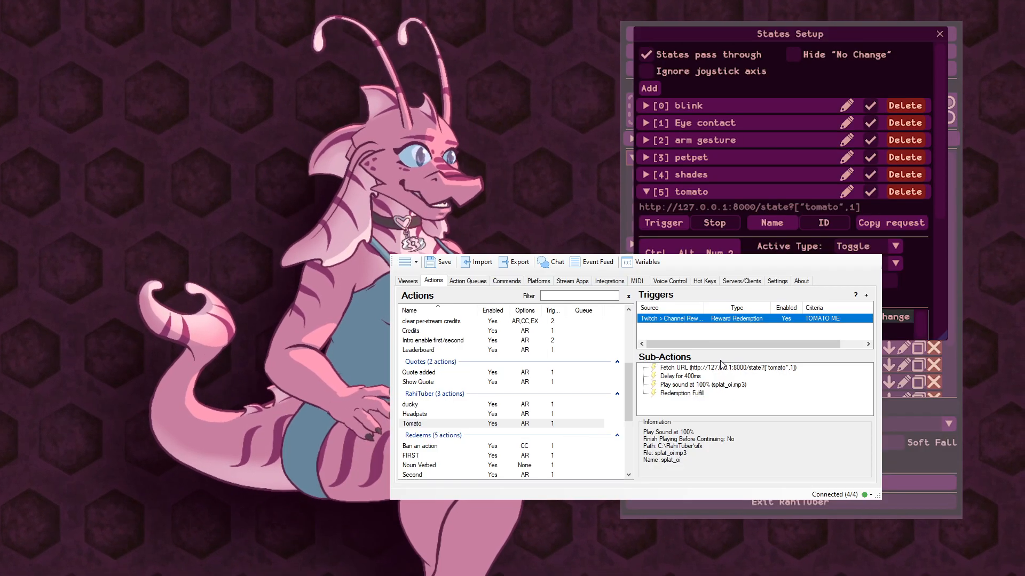
# Close the States Setup, view the Control States via HTTP description in the Advanced Settings, and close the settings
pyautogui.click(715, 207)
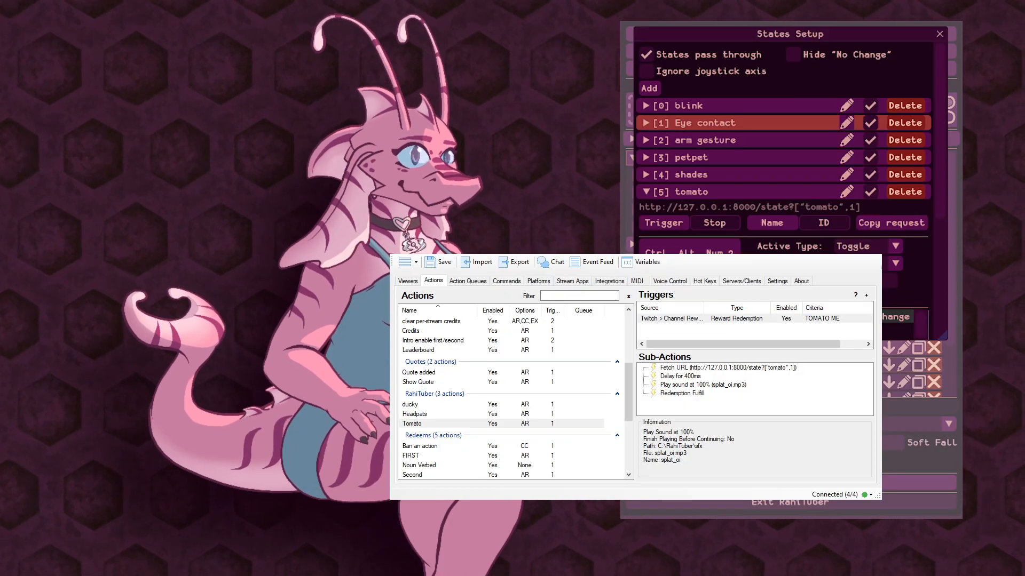
pyautogui.click(939, 34)
pyautogui.click(850, 70)
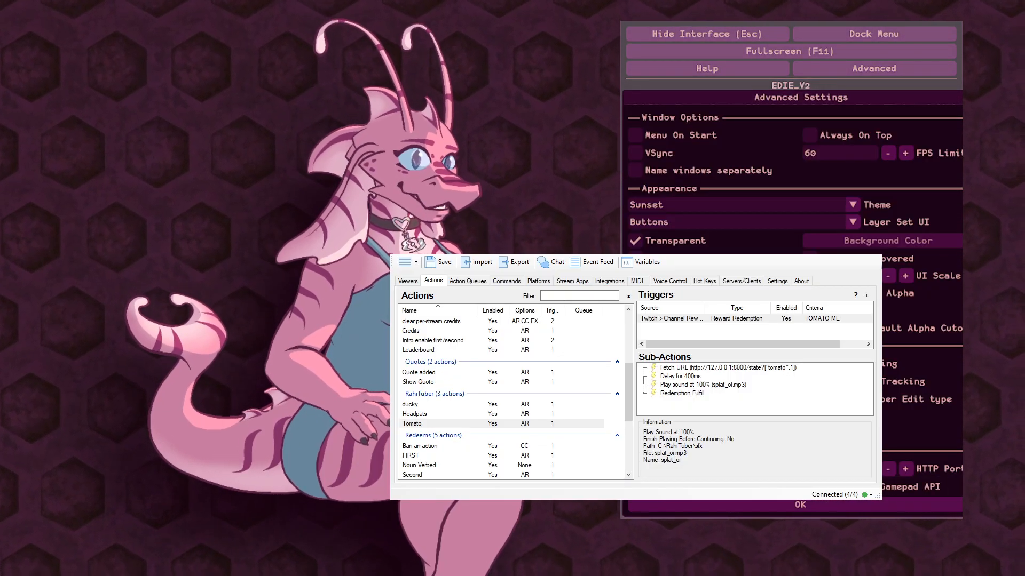
pyautogui.moveTo(652, 471)
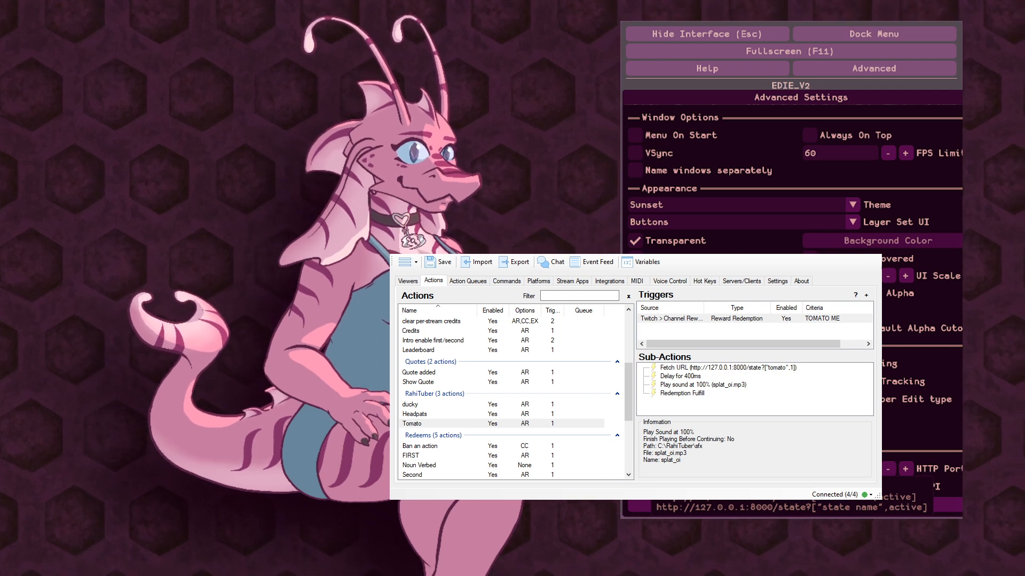
pyautogui.click(672, 506)
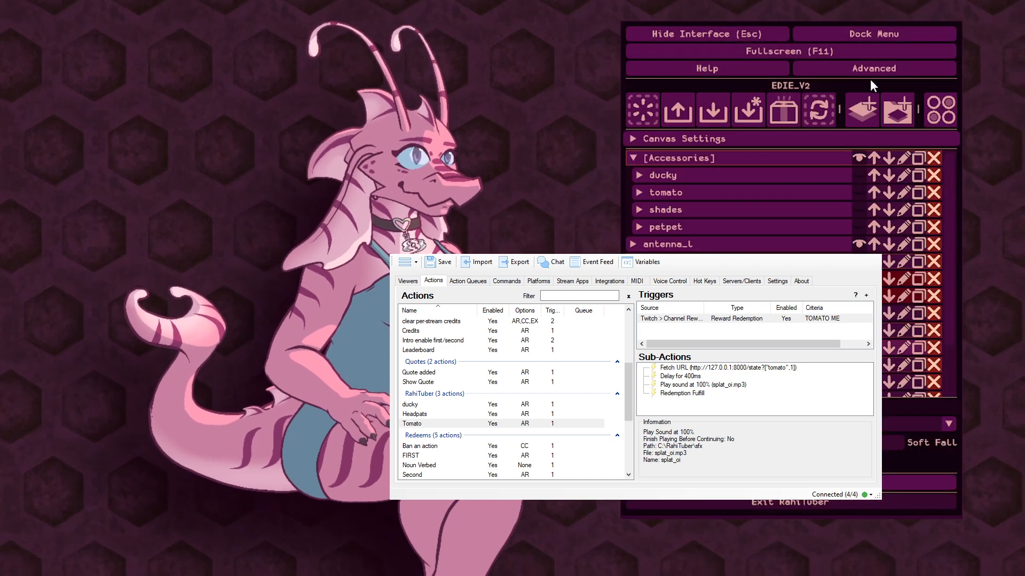
# Reopen the States Setup, move the stream automation window away from the RahiTuber menu, and close the setup
pyautogui.click(940, 110)
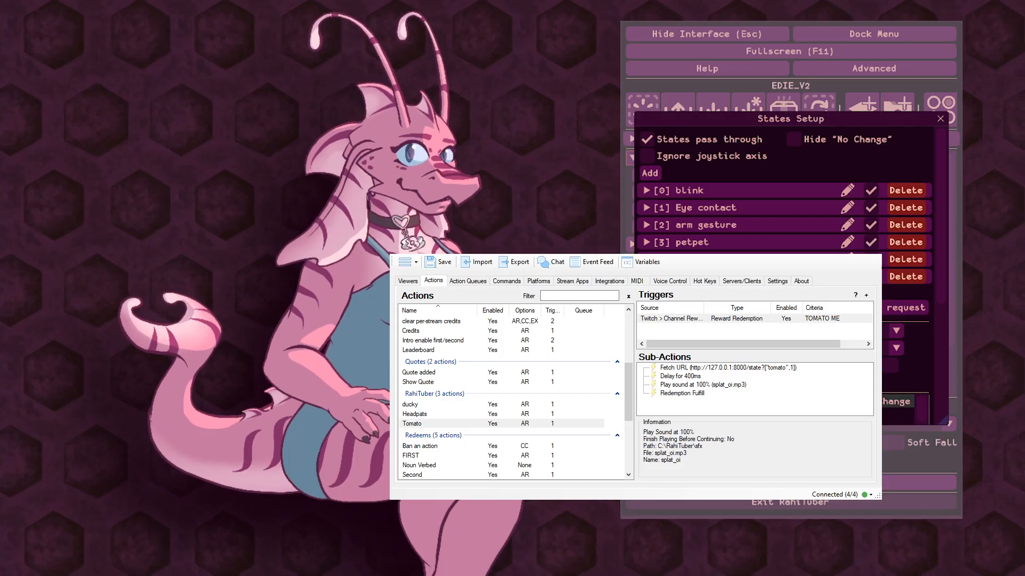
pyautogui.moveTo(640, 246); pyautogui.dragTo(339, 245)
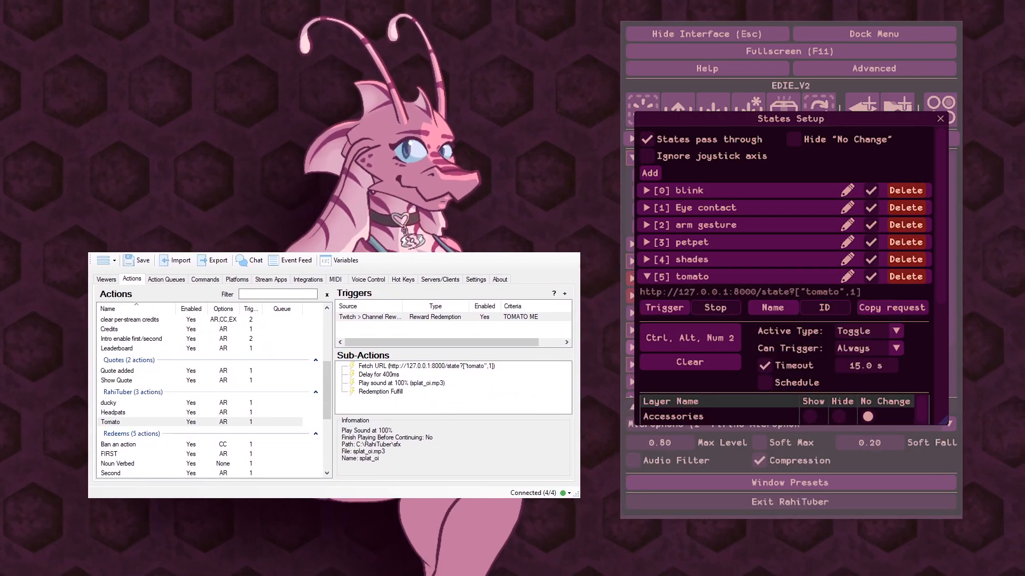
pyautogui.click(940, 119)
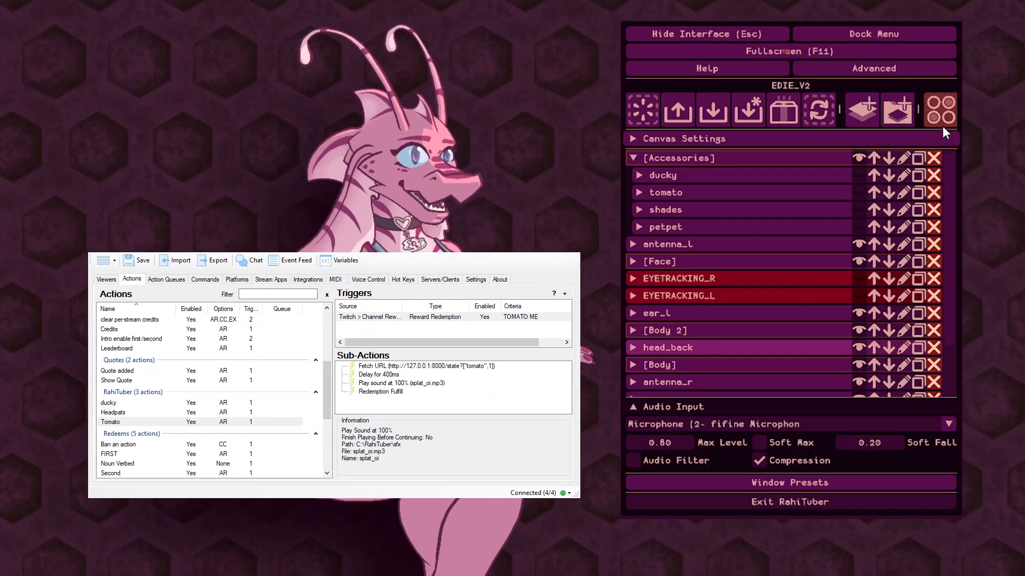
# Reopen the Advanced Settings to examine the Control States via HTTP option's message format and port, and close them
pyautogui.click(918, 69)
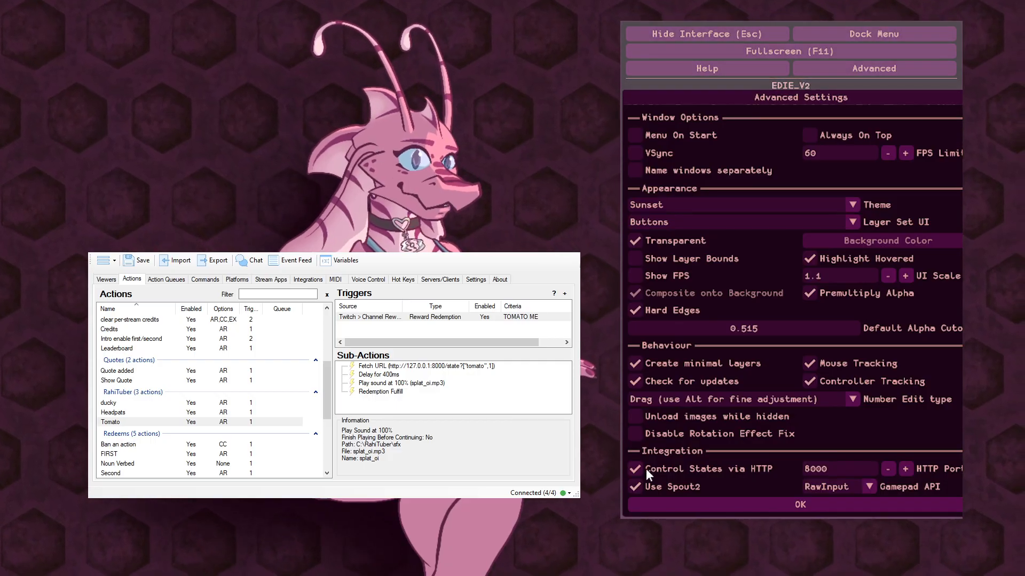
pyautogui.moveTo(645, 468)
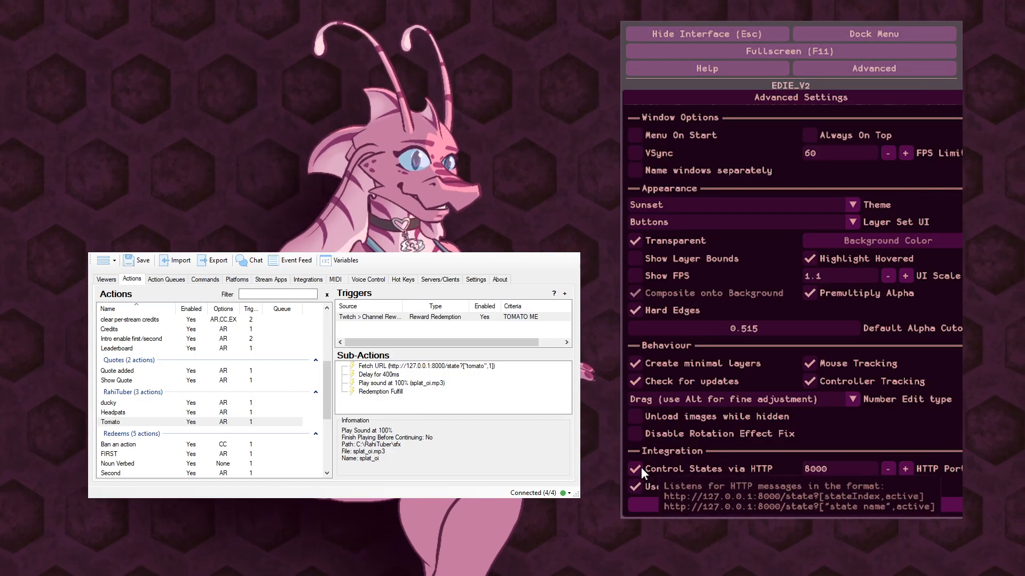
pyautogui.click(858, 504)
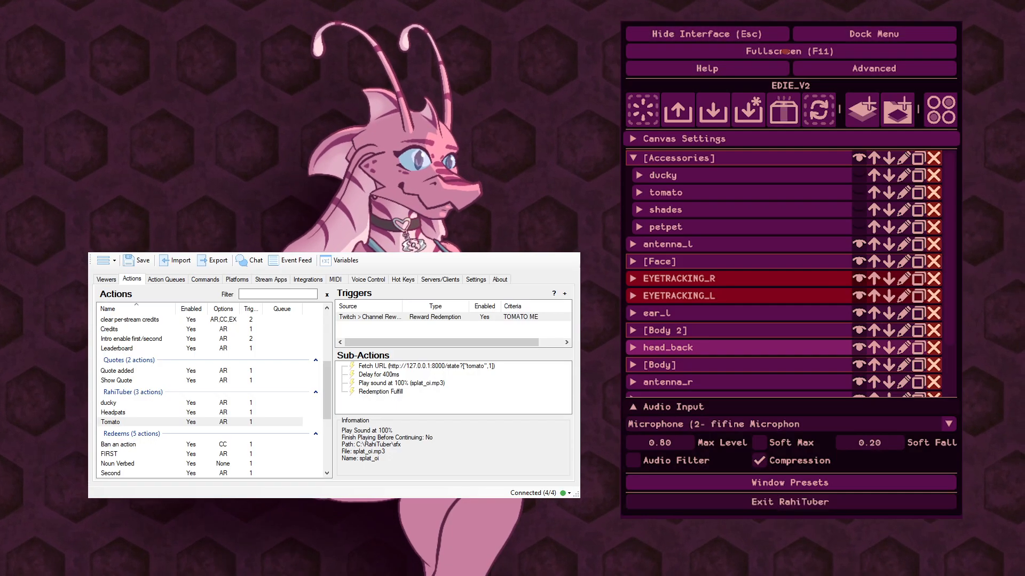
# Reopen the States Setup and select the Tomato action's Fetch URL sub-action to compare its URL with the tomato state's request
pyautogui.click(953, 111)
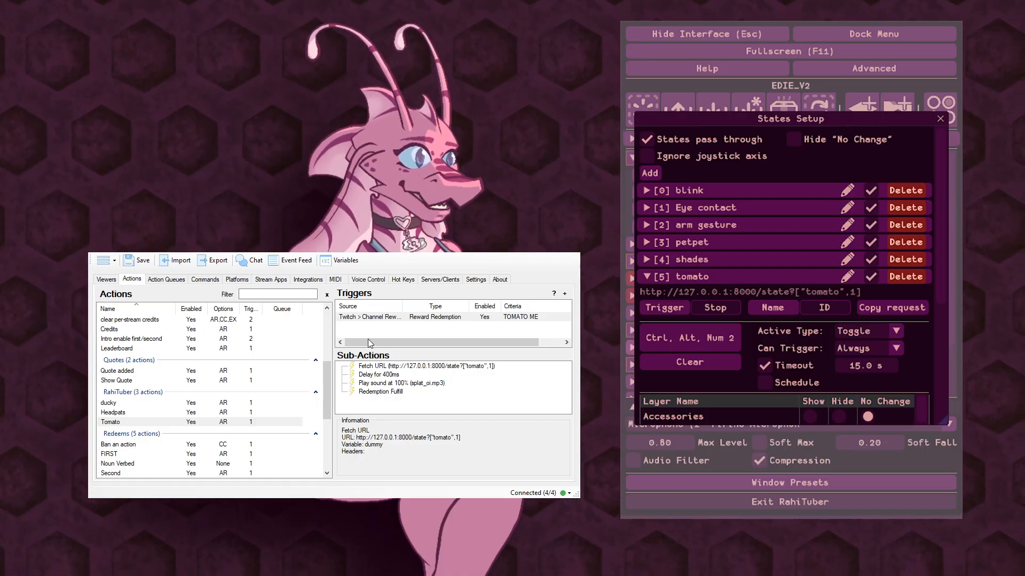
pyautogui.click(434, 435)
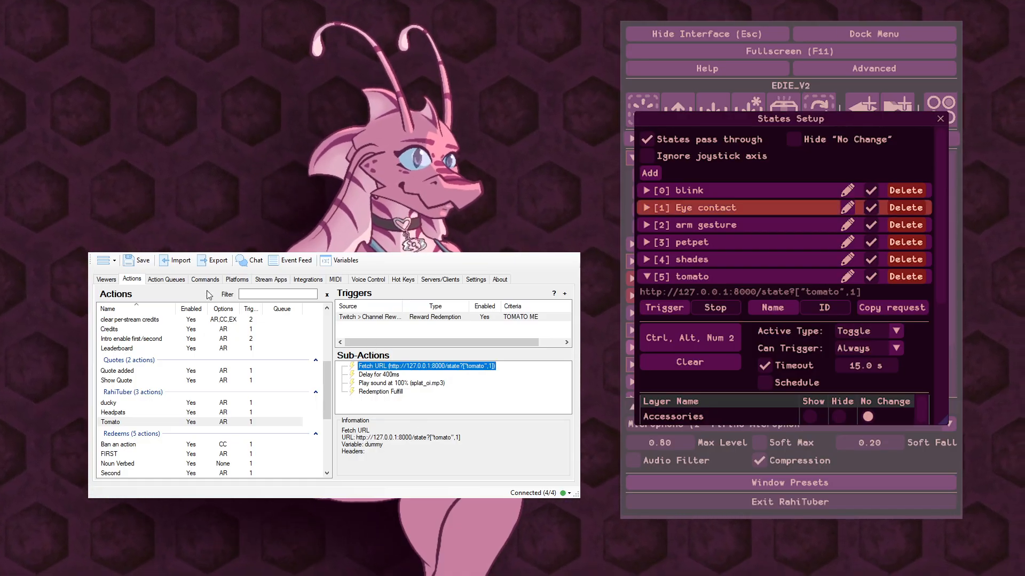